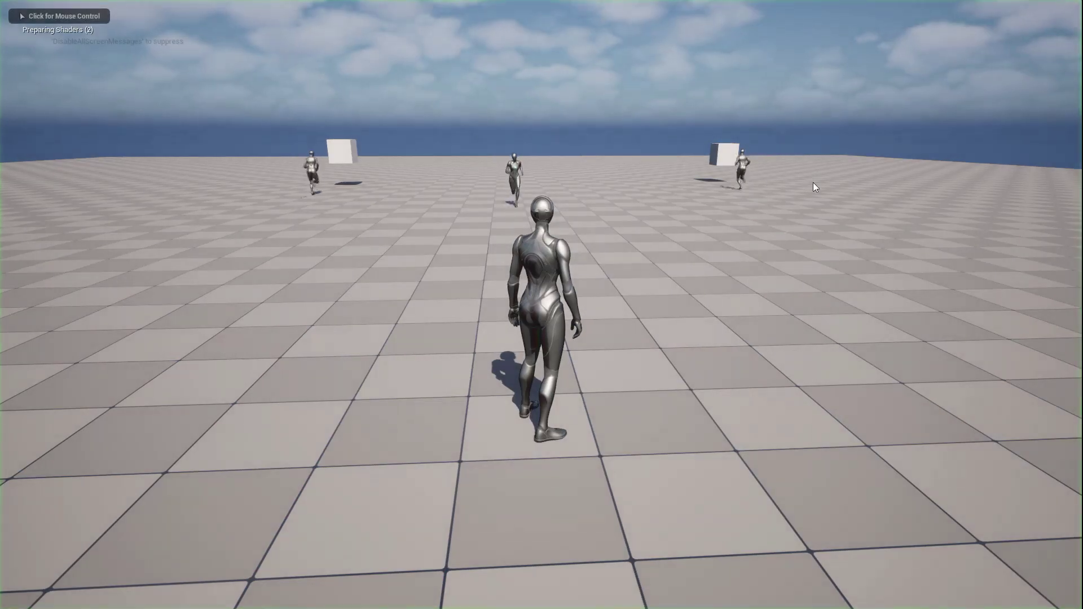
# Step: Play the demo level, run the player character forward, then stop the session
pyautogui.click(781, 182)
pyautogui.press('w')
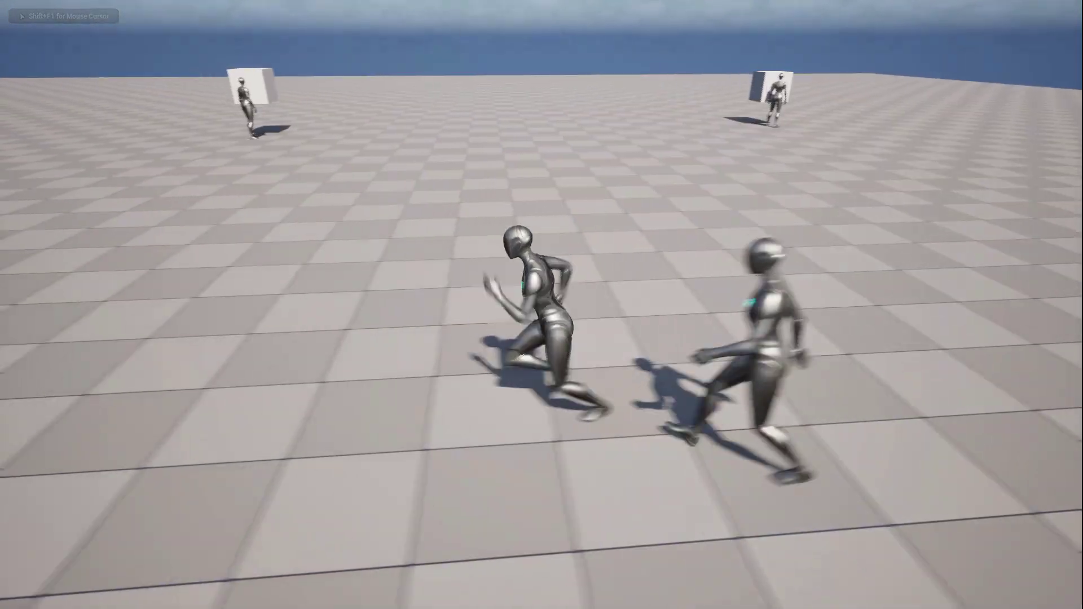
pyautogui.press('Escape')
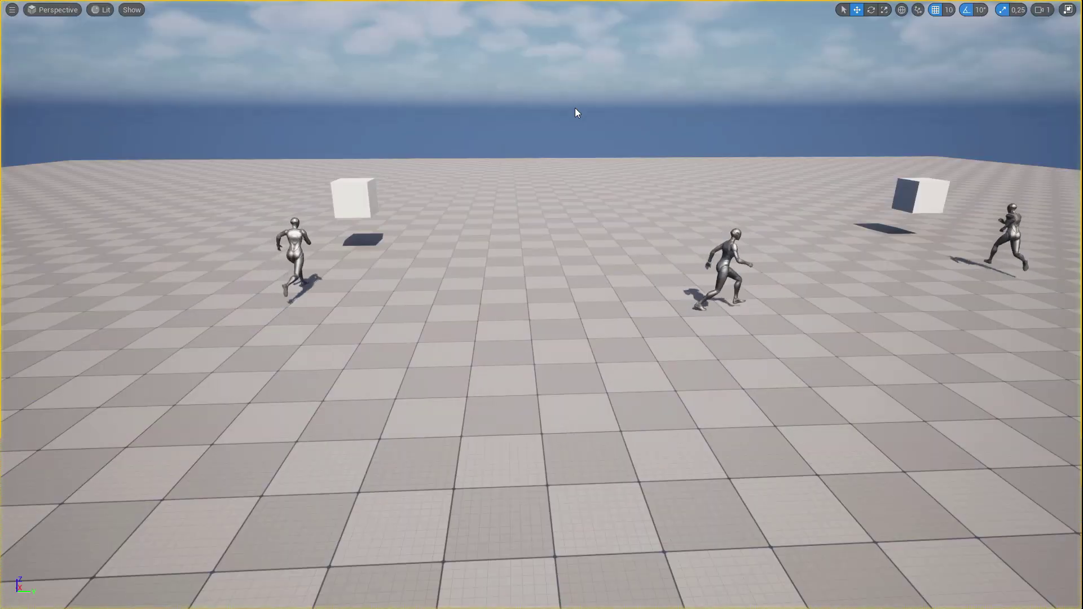
# Step: Move the target cube near the left figure, then delete it
pyautogui.click(354, 198)
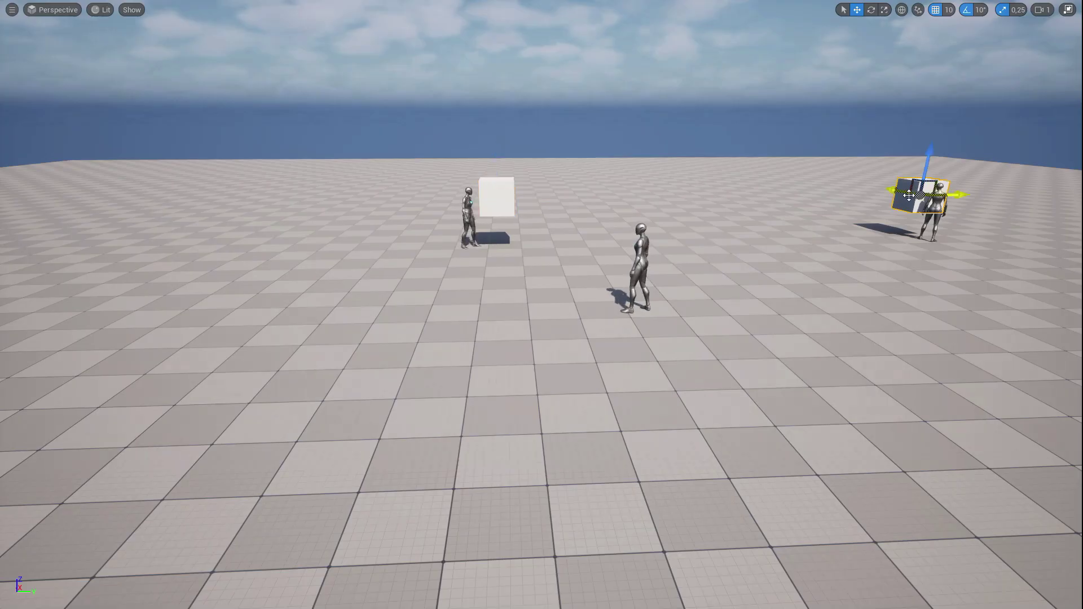
pyautogui.moveTo(901, 196)
pyautogui.mouseDown()
pyautogui.moveTo(761, 192)
pyautogui.moveTo(773, 187)
pyautogui.mouseUp()
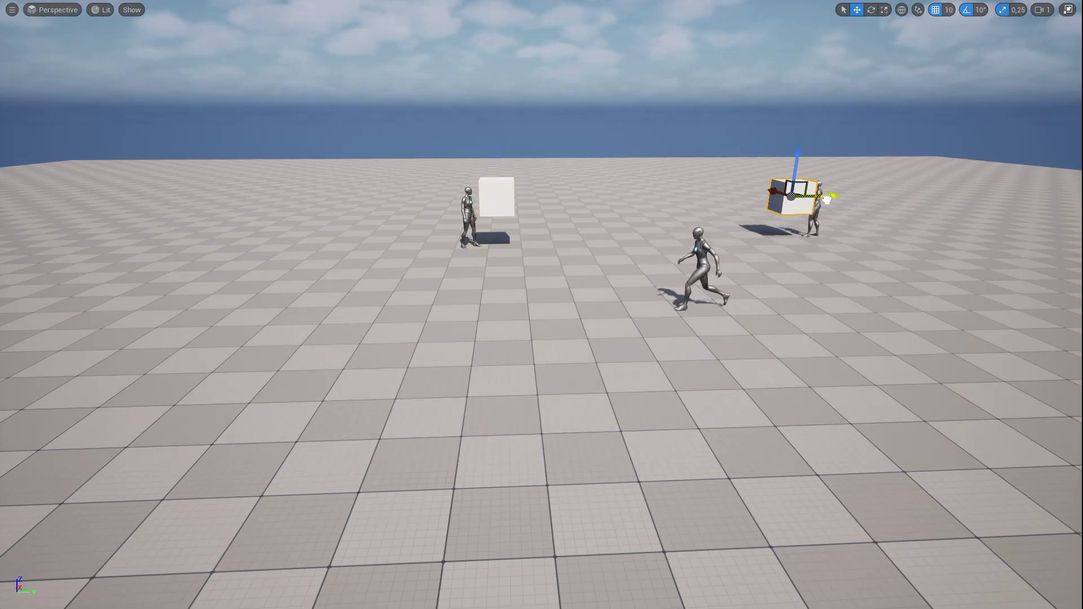
pyautogui.press('Delete')
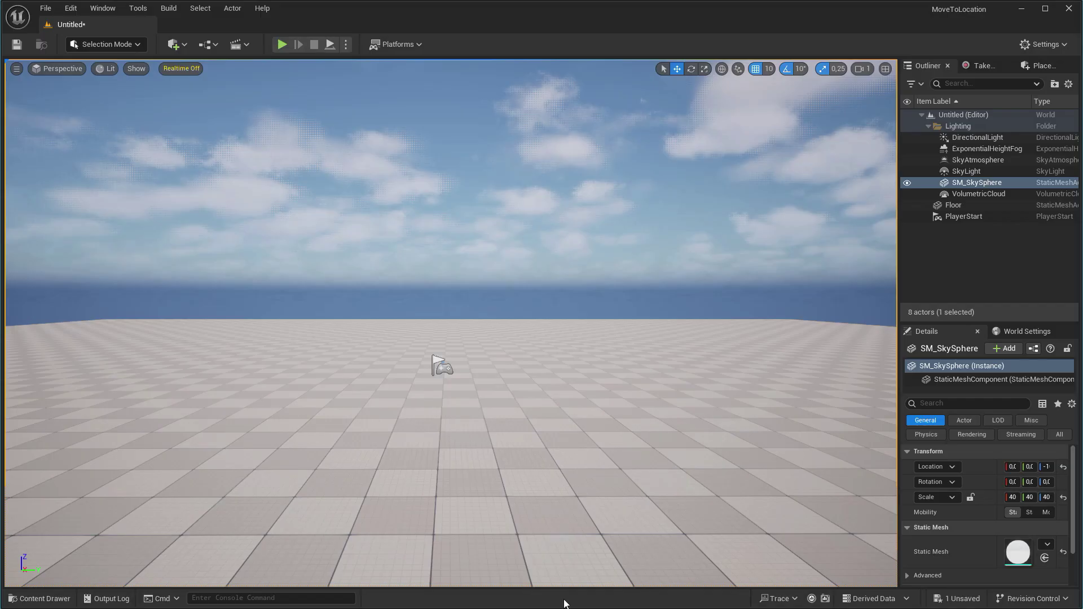
# Step: Copy BP_ThirdPersonCharacter into the Content folder and name it BP_AI_Character
pyautogui.hotkey('ctrl', 'space')
pyautogui.doubleClick(340, 471)
pyautogui.doubleClick(146, 454)
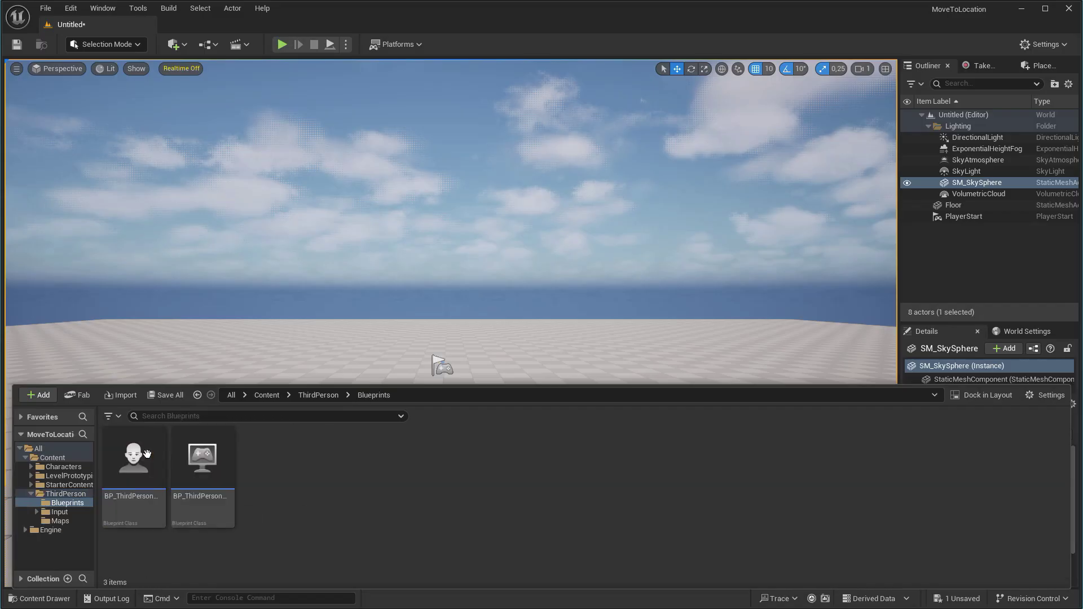
pyautogui.moveTo(146, 454); pyautogui.dragTo(53, 458)
pyautogui.click(59, 470)
pyautogui.write('BP_AI_Chara')
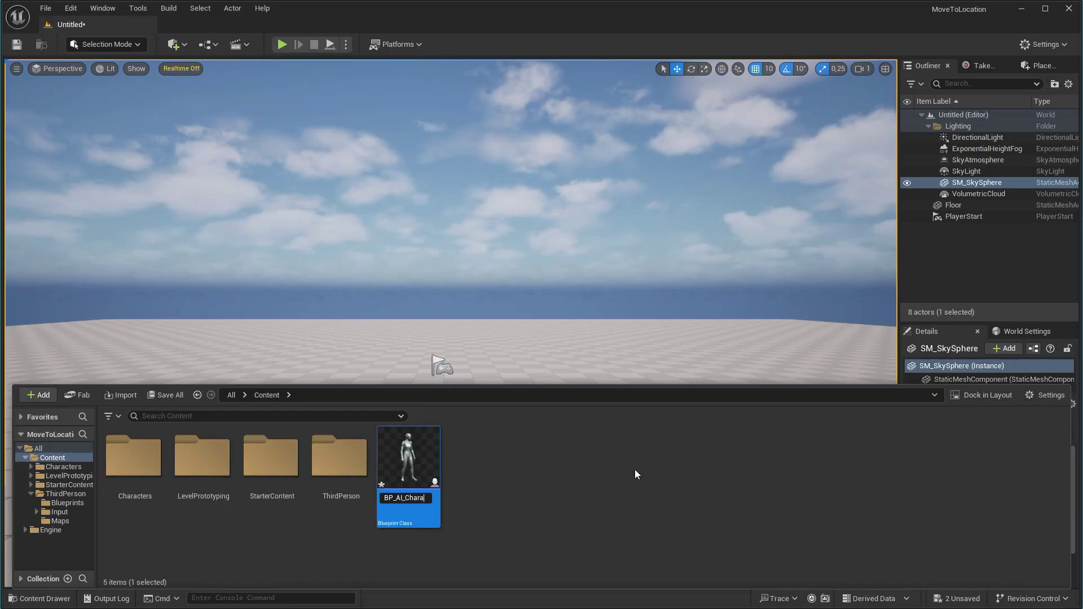
pyautogui.write('cter')
pyautogui.press('Return')
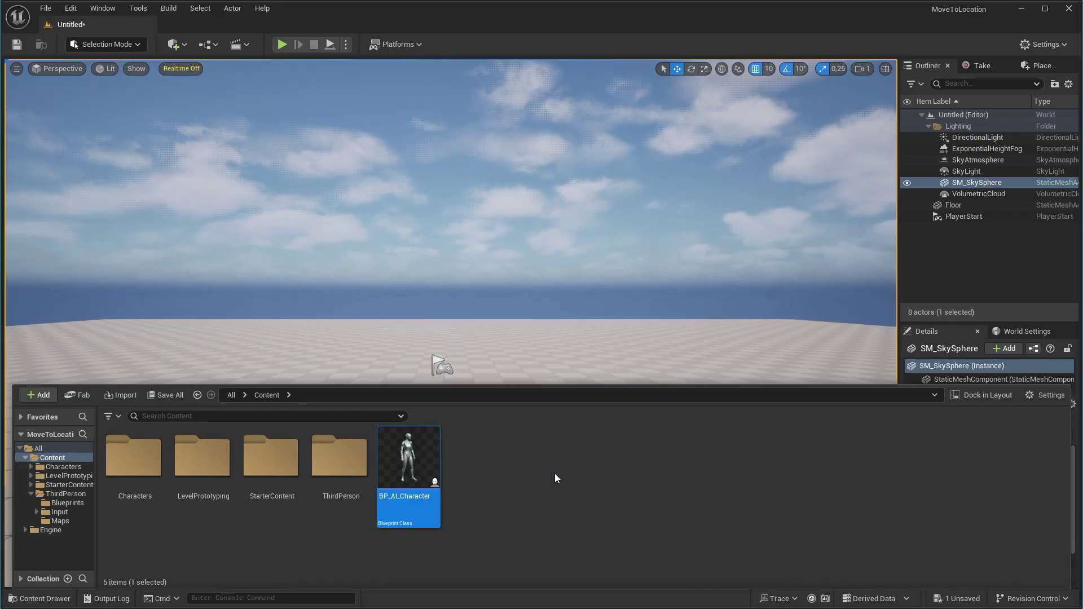
# Step: Create an AIController Blueprint class named My_Ai_Controller
pyautogui.rightClick(554, 472)
pyautogui.click(598, 112)
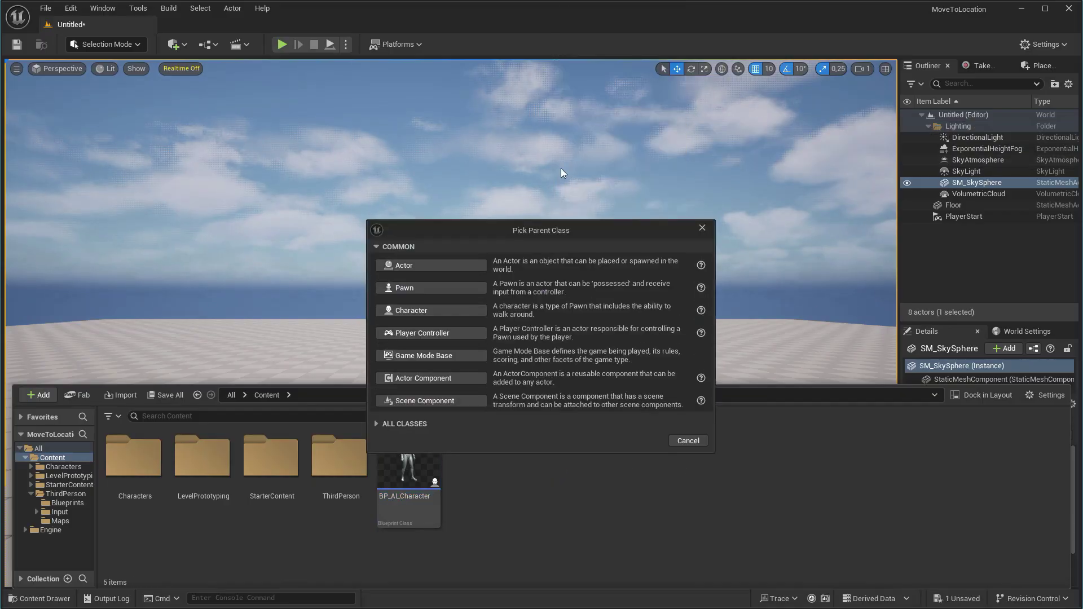
pyautogui.click(418, 424)
pyautogui.write('AI')
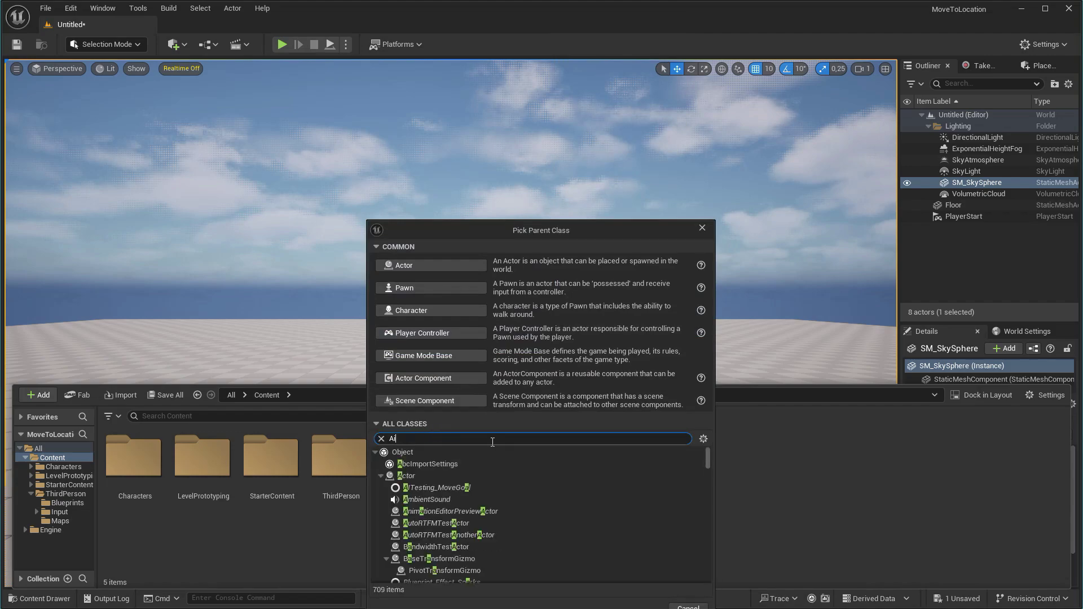
pyautogui.click(448, 500)
pyautogui.click(643, 590)
pyautogui.write('M')
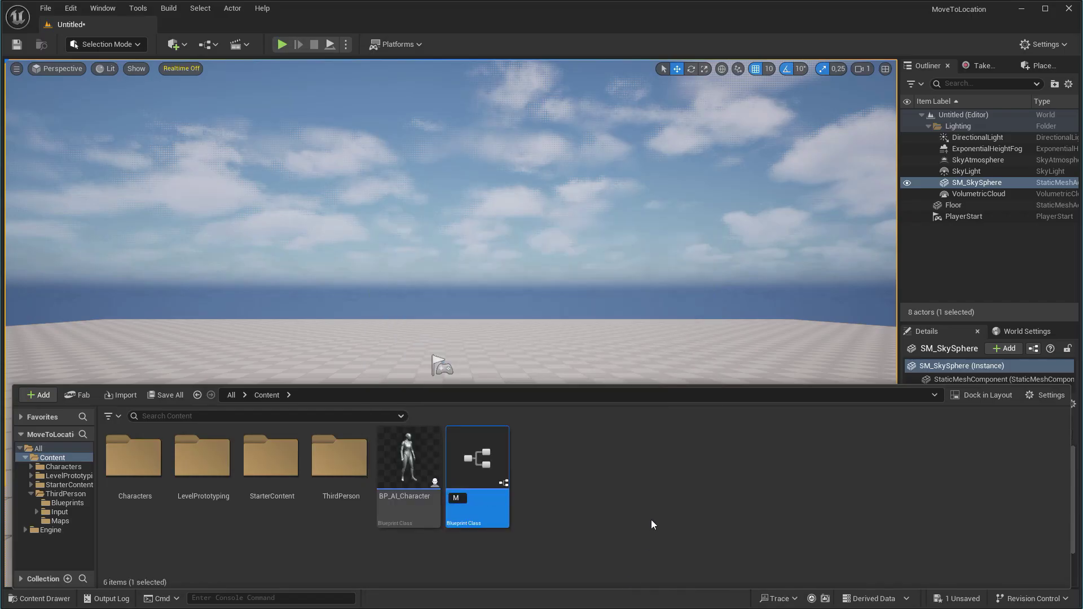
pyautogui.write('y_Ai_Controller')
pyautogui.press('Return')
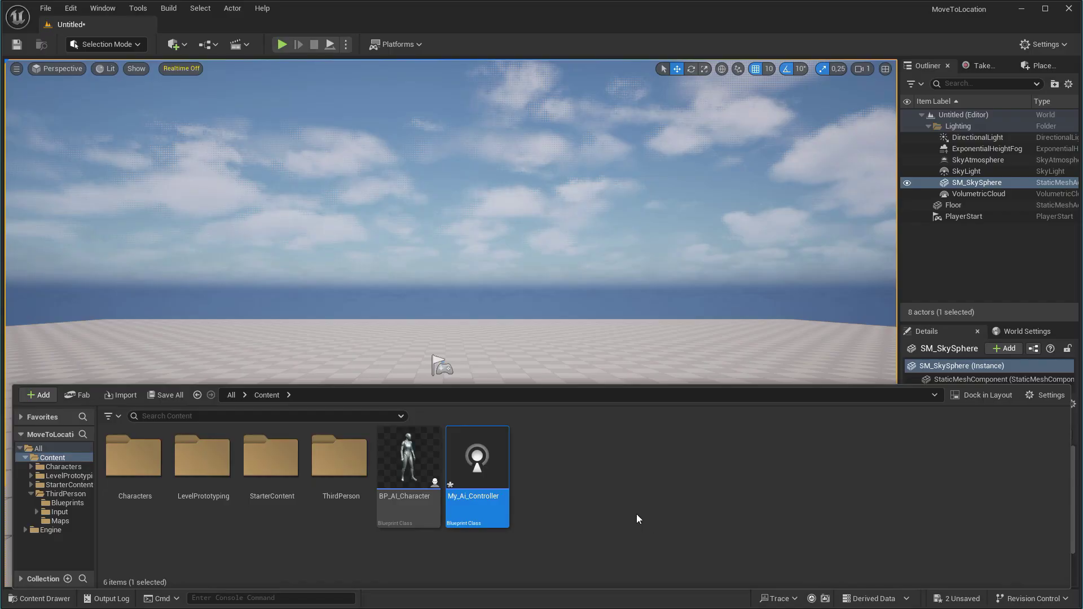
# Step: Create an Actor Blueprint class named BP_TargetActor_1
pyautogui.rightClick(637, 514)
pyautogui.click(685, 149)
pyautogui.click(426, 250)
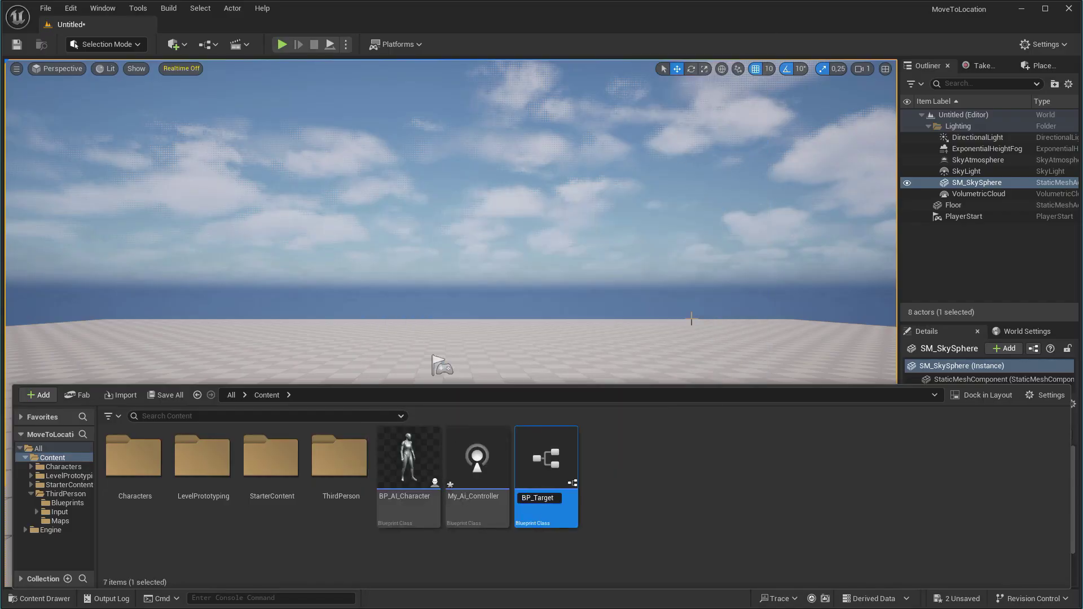
pyautogui.write('BP')
pyautogui.press('Return')
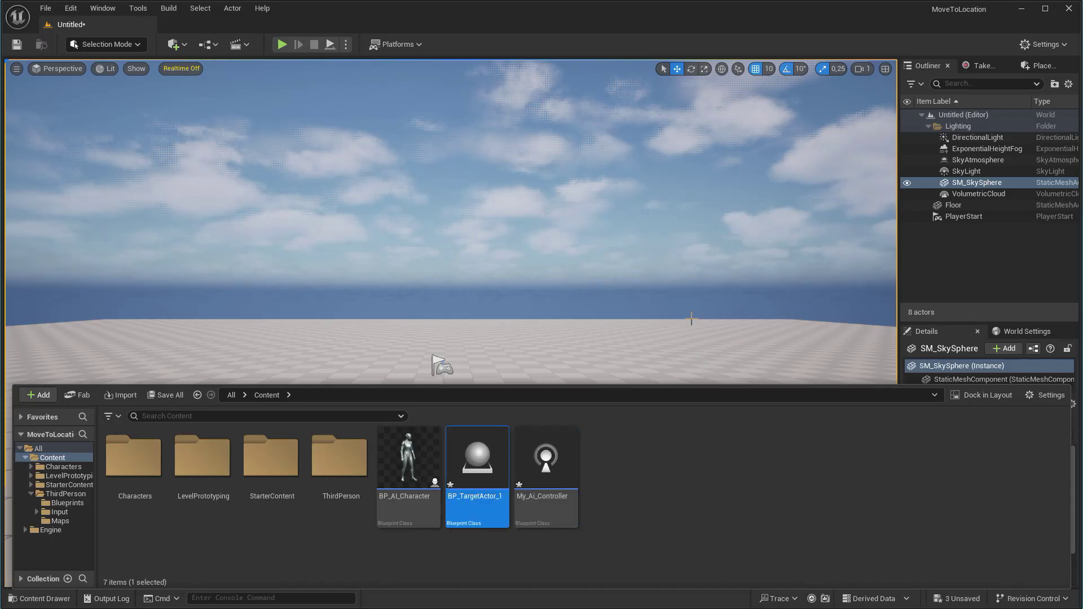
# Step: Add a Cube component to BP_TargetActor_1, compile, and close it
pyautogui.doubleClick(476, 453)
pyautogui.click(28, 81)
pyautogui.click(46, 204)
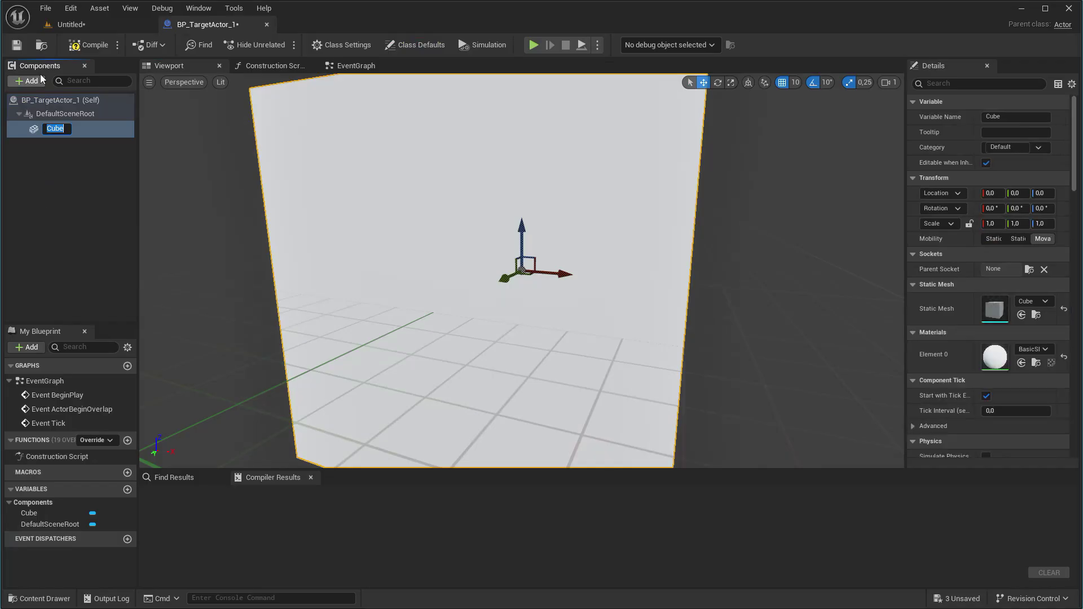
pyautogui.press('Return')
pyautogui.press('F7')
pyautogui.click(266, 24)
# Step: Duplicate BP_TargetActor_1 and place both target actors on the floor, left and right
pyautogui.hotkey('ctrl', 'space')
pyautogui.rightClick(498, 469)
pyautogui.click(542, 236)
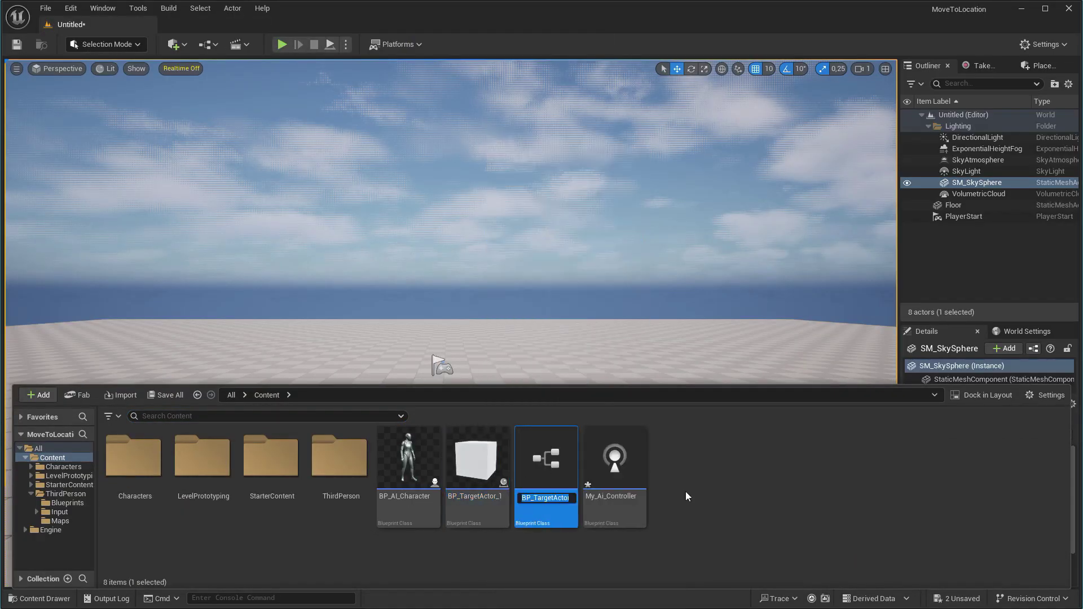
pyautogui.moveTo(491, 262); pyautogui.dragTo(491, 265, button='right')
pyautogui.hotkey('ctrl', 'space')
pyautogui.moveTo(545, 469); pyautogui.dragTo(171, 223)
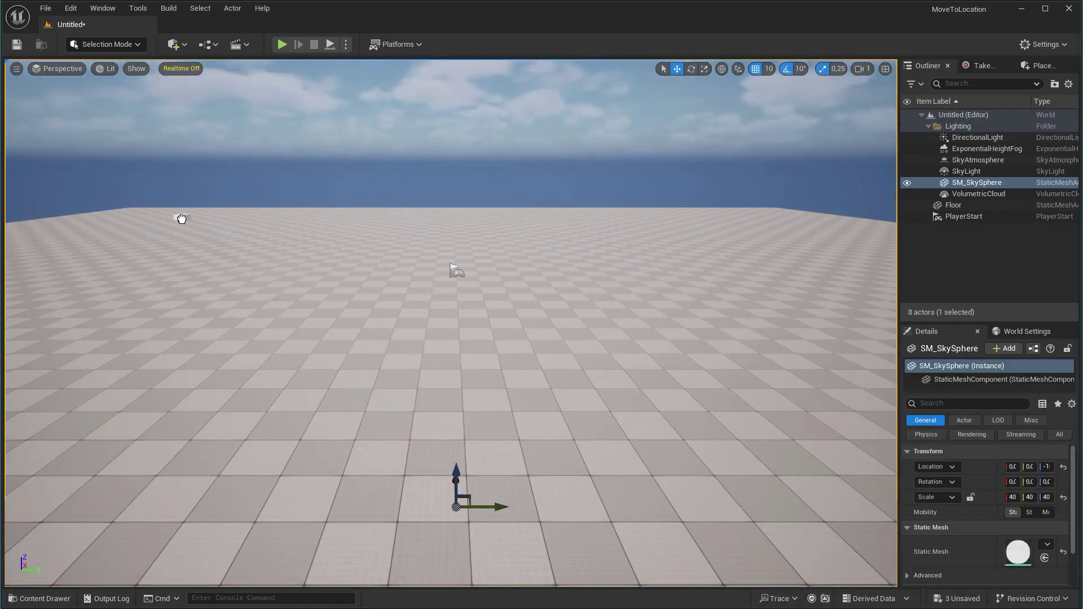
pyautogui.hotkey('ctrl', 'space')
pyautogui.moveTo(545, 469); pyautogui.dragTo(725, 229)
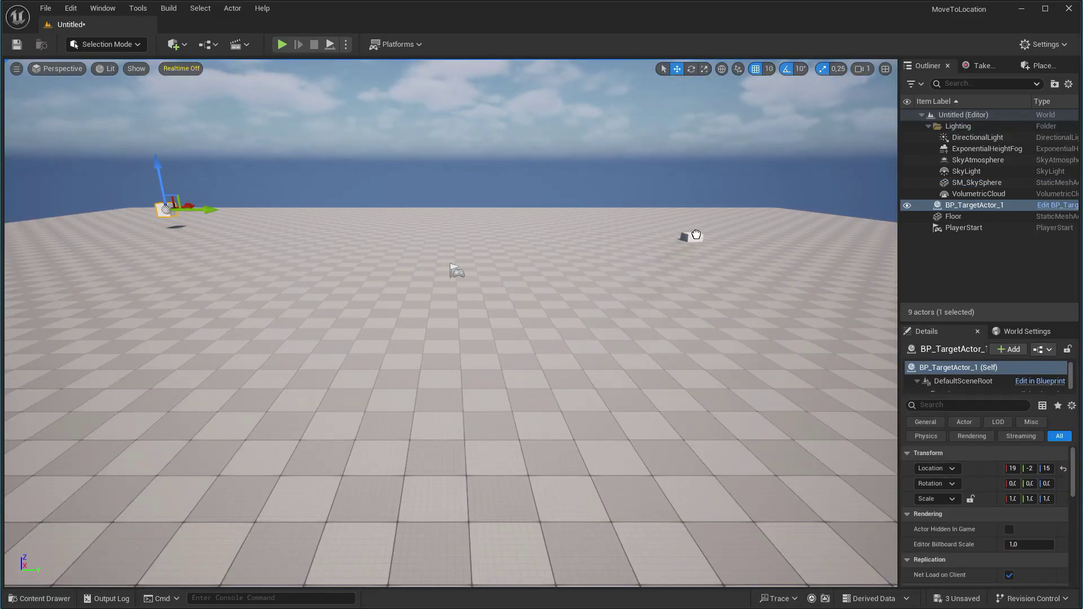
# Step: Open BP_AI_Character for editing
pyautogui.moveTo(738, 194); pyautogui.dragTo(725, 194, button='right')
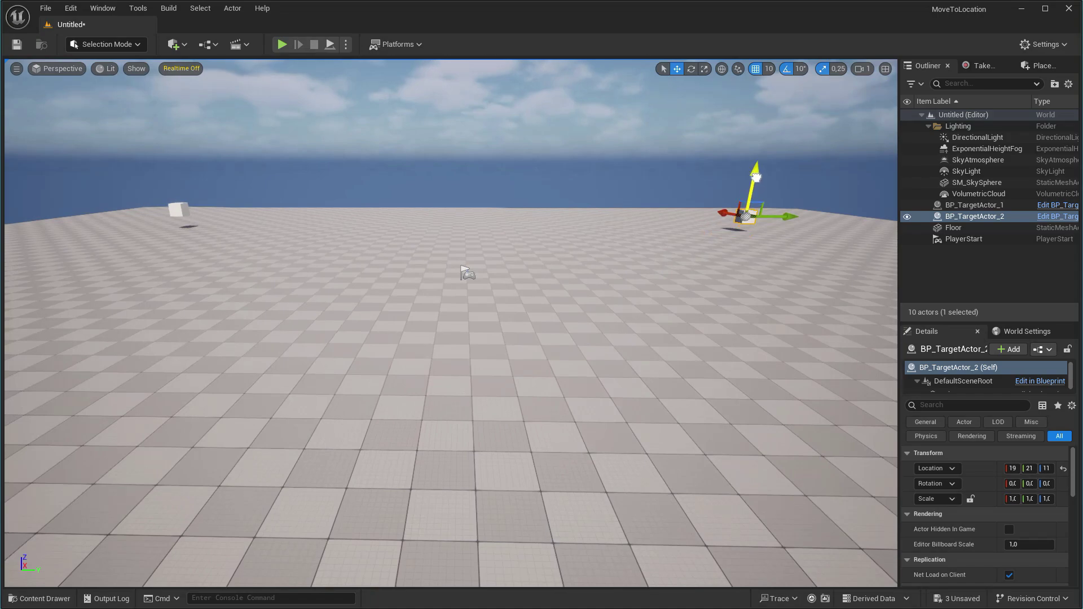
pyautogui.hotkey('ctrl', 'space')
pyautogui.doubleClick(408, 468)
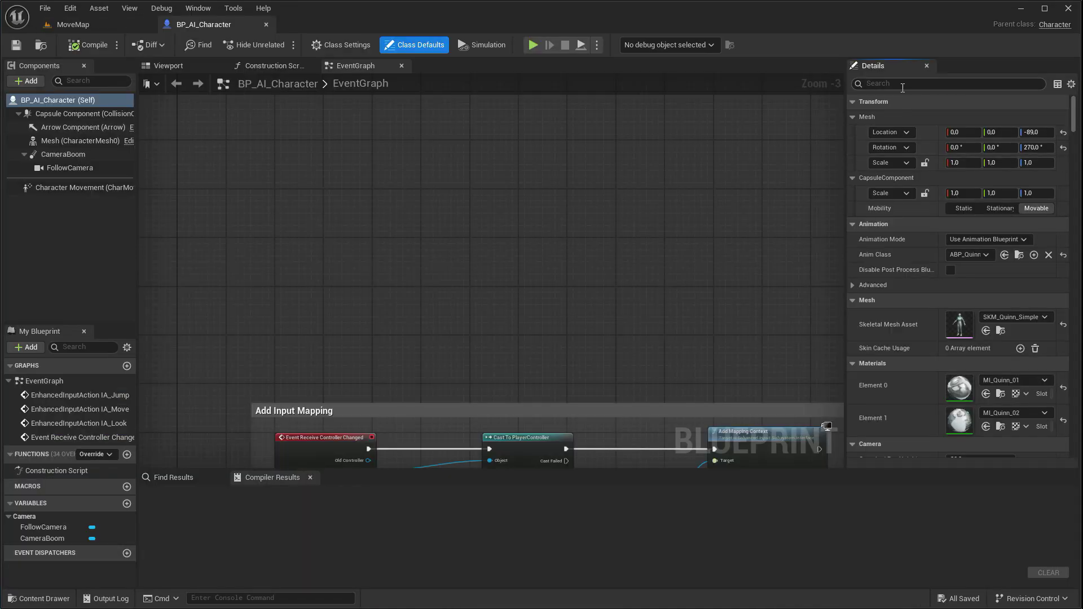
# Step: Set BP_AI_Character's AI Controller Class to My_Ai_Controller
pyautogui.write('ai clas')
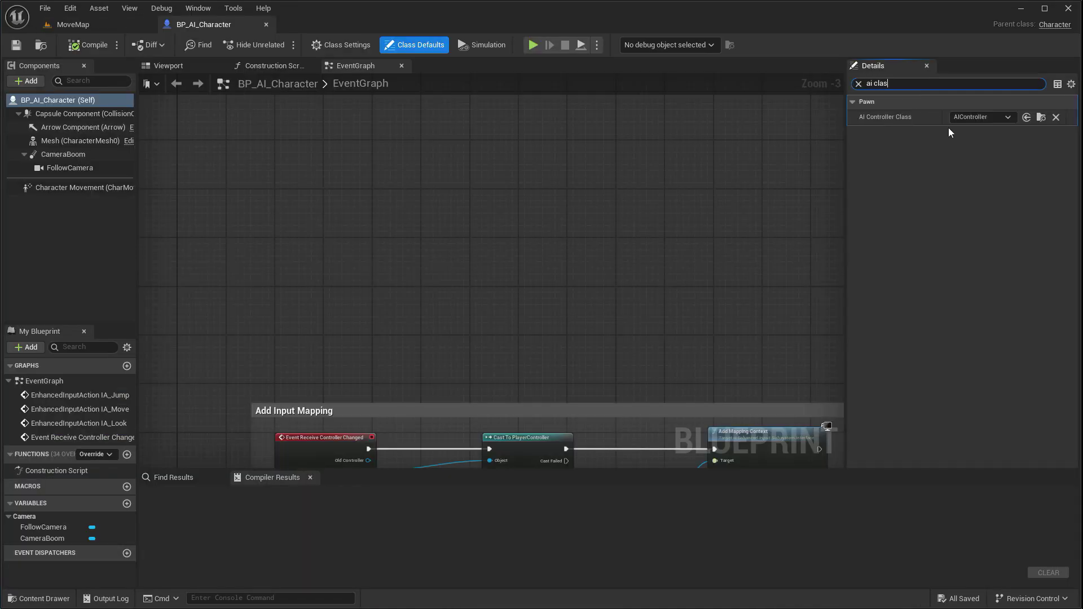
pyautogui.click(976, 117)
pyautogui.click(970, 205)
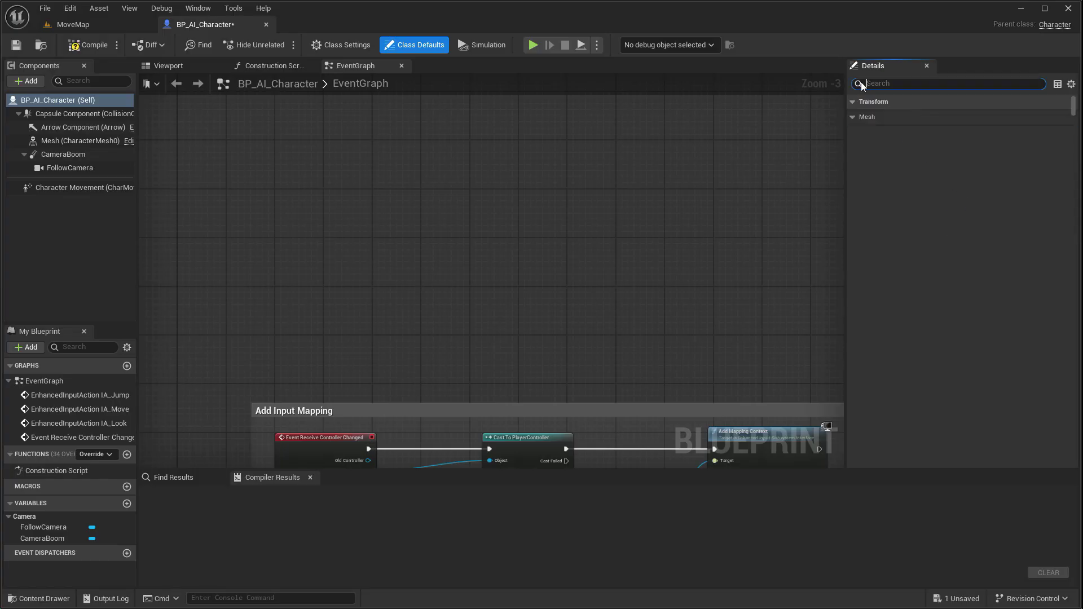
# Step: Add Event BeginPlay wired to a Cast To My_Ai_Controller node
pyautogui.scroll(3, 328, 202)
pyautogui.rightClick(328, 202)
pyautogui.write('begin')
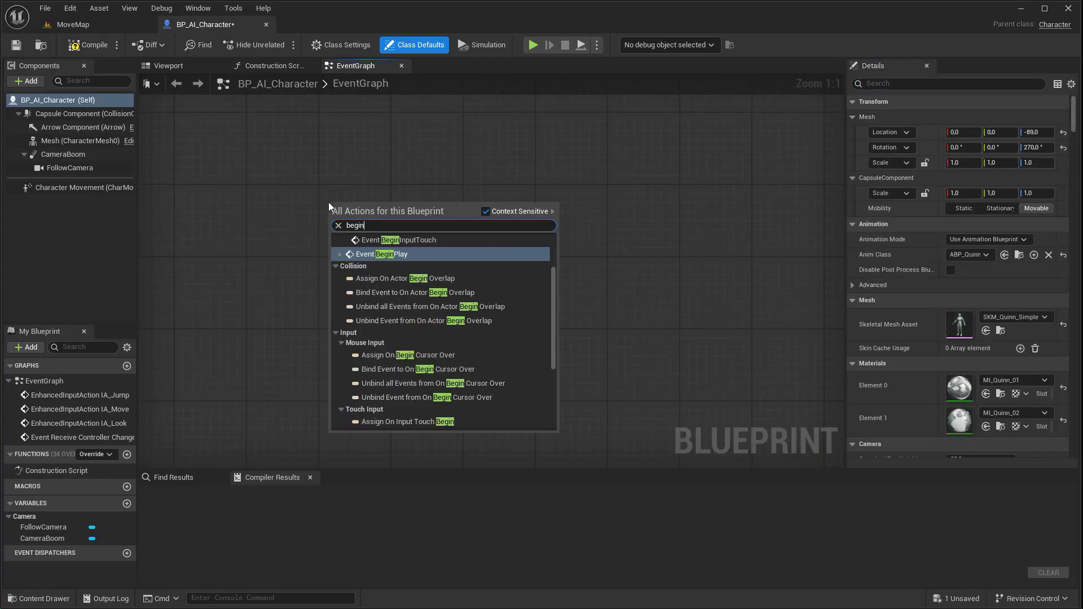
pyautogui.click(378, 254)
pyautogui.moveTo(405, 226); pyautogui.dragTo(482, 228)
pyautogui.write('cast my_ai')
pyautogui.press('Return')
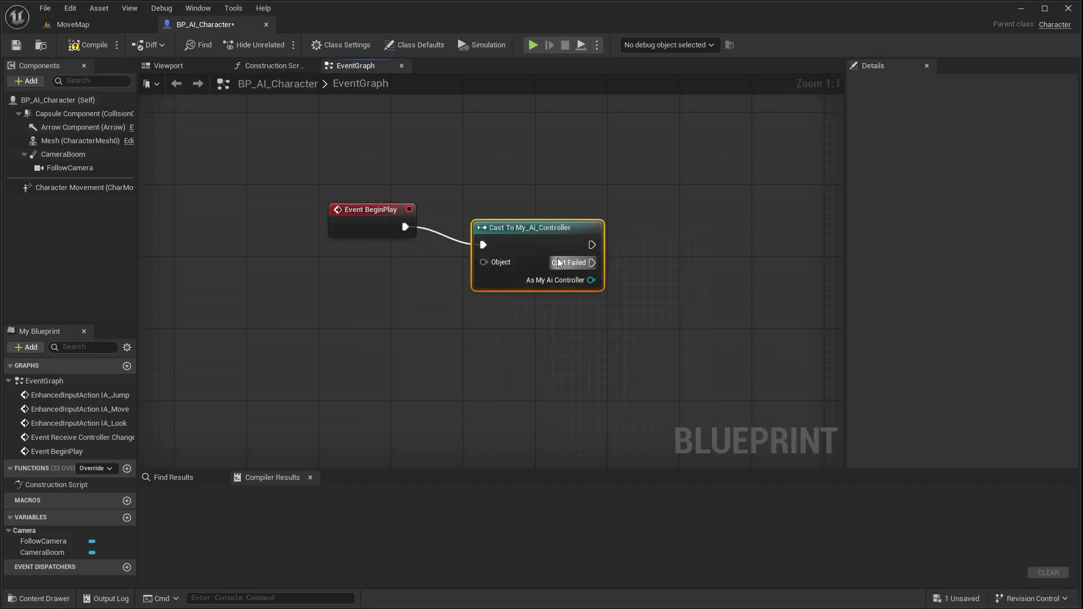
pyautogui.moveTo(561, 272); pyautogui.dragTo(569, 254)
# Step: Feed Get Controller into the cast and promote its result to a variable
pyautogui.moveTo(493, 243); pyautogui.dragTo(368, 289)
pyautogui.write('get control')
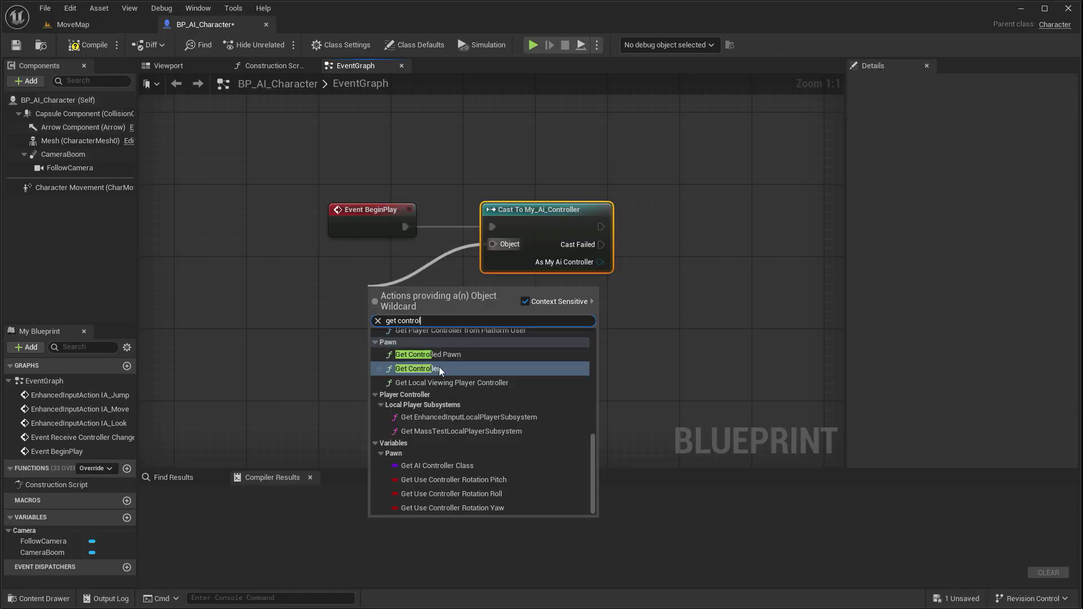
pyautogui.click(439, 367)
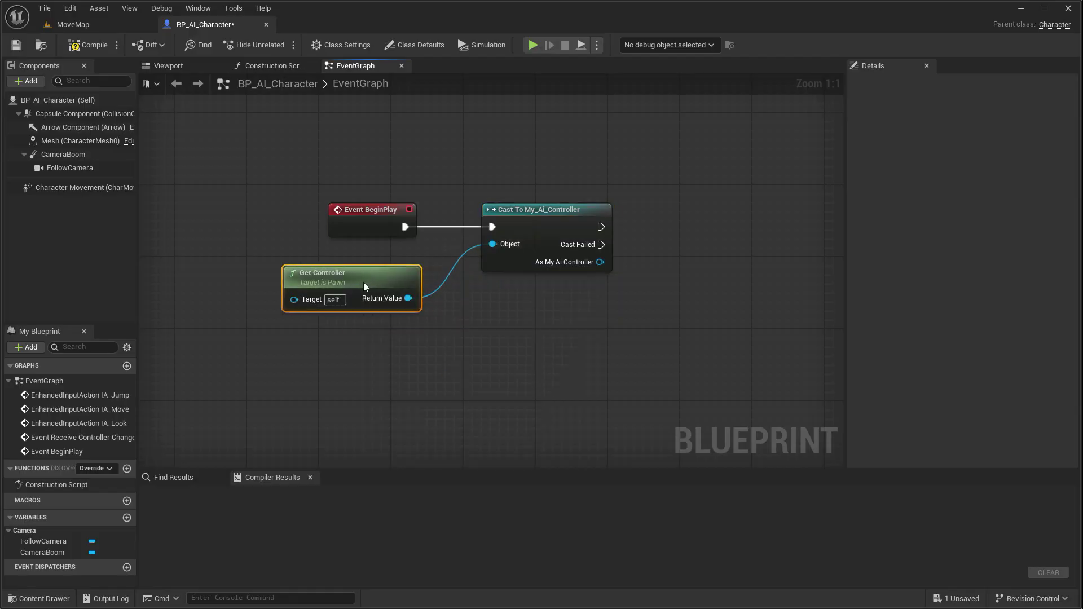
pyautogui.rightClick(601, 263)
pyautogui.click(627, 295)
# Step: Add a custom event node in empty graph space
pyautogui.moveTo(683, 348)
pyautogui.mouseDown(button='right')
pyautogui.moveTo(492, 317)
pyautogui.moveTo(418, 253)
pyautogui.mouseUp(button='right')
pyautogui.scroll(-1, 492, 317)
pyautogui.scroll(-1, 492, 316)
pyautogui.rightClick(561, 248)
pyautogui.write('add custom')
pyautogui.click(598, 330)
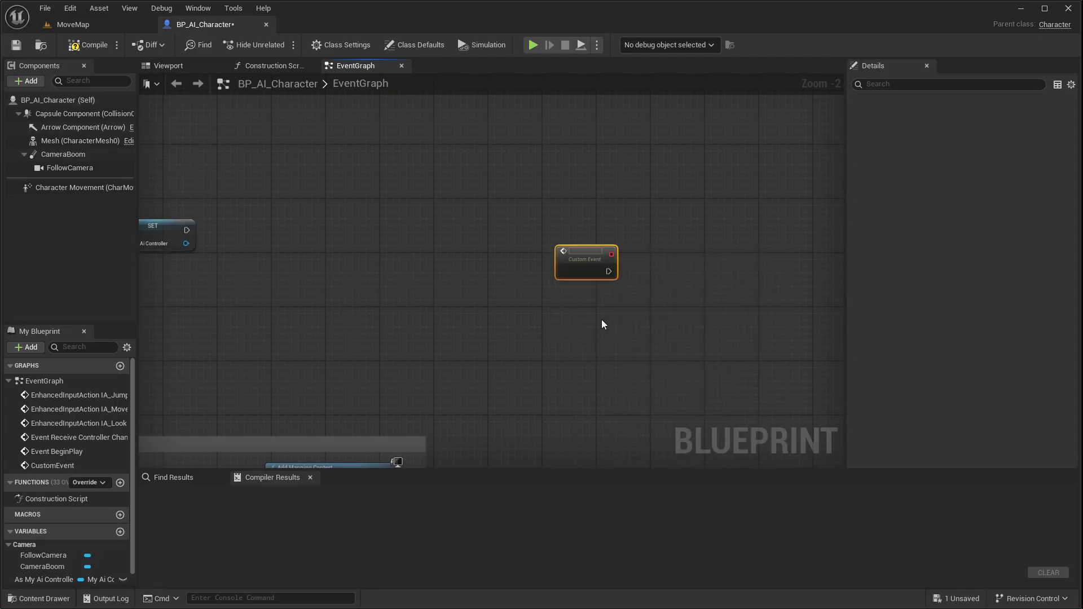
# Step: Name the custom event MoveCharacter and wire it to a Get Actor Of Class node
pyautogui.write('MoveCharacter')
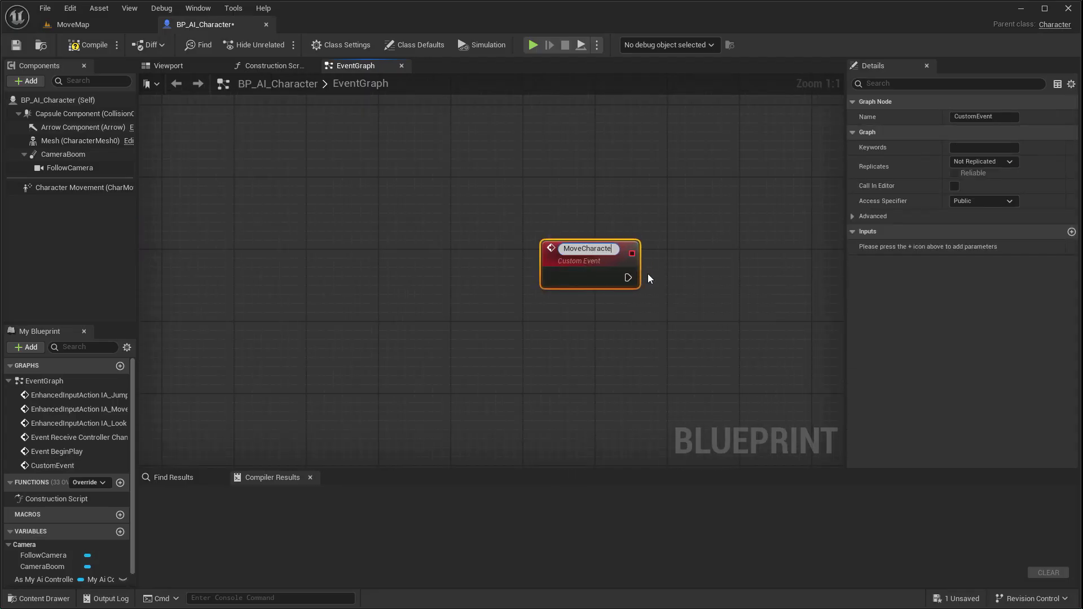
pyautogui.moveTo(589, 269); pyautogui.dragTo(417, 231)
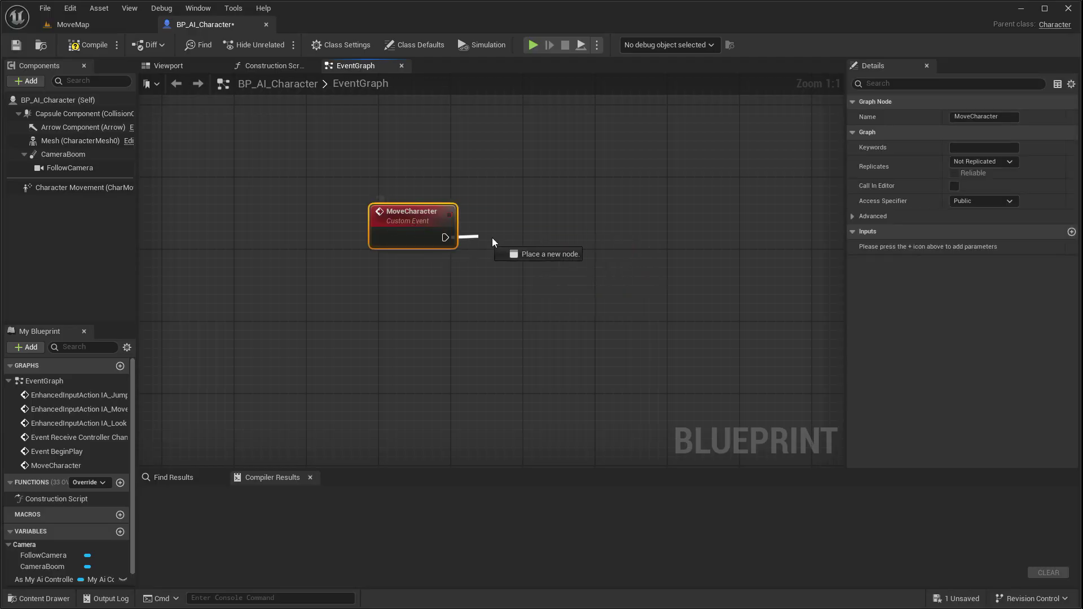
pyautogui.moveTo(492, 239); pyautogui.dragTo(493, 238)
pyautogui.write('get actor')
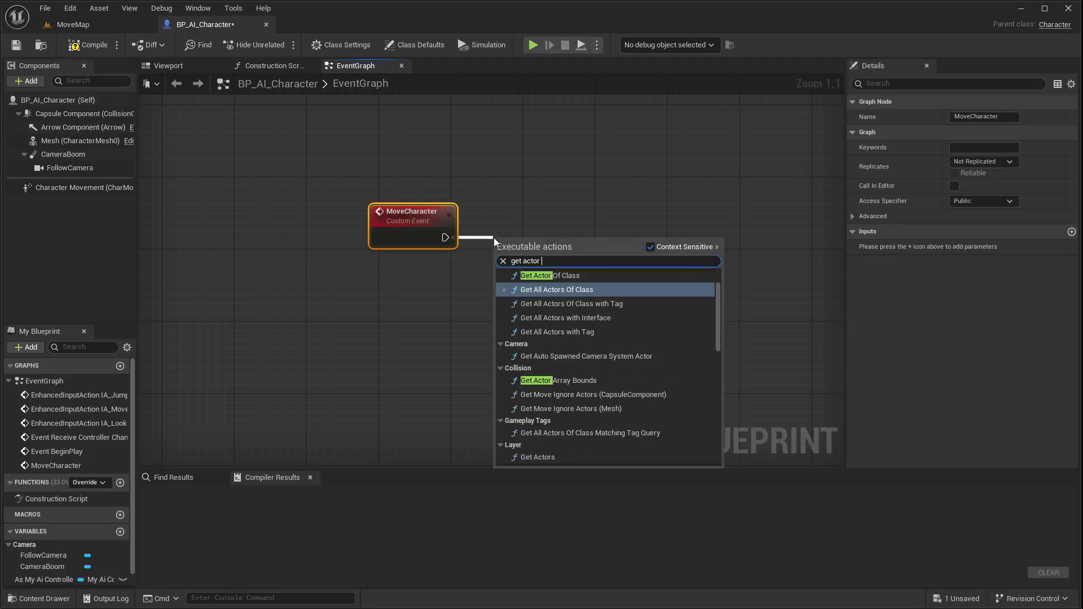
pyautogui.click(550, 275)
pyautogui.moveTo(561, 242); pyautogui.dragTo(712, 224)
pyautogui.moveTo(422, 232)
pyautogui.mouseDown()
pyautogui.moveTo(313, 223)
pyautogui.moveTo(313, 232)
pyautogui.moveTo(421, 237)
pyautogui.mouseUp()
# Step: Insert a Branch after MoveCharacter and promote Actor Class to a variable
pyautogui.write('bra')
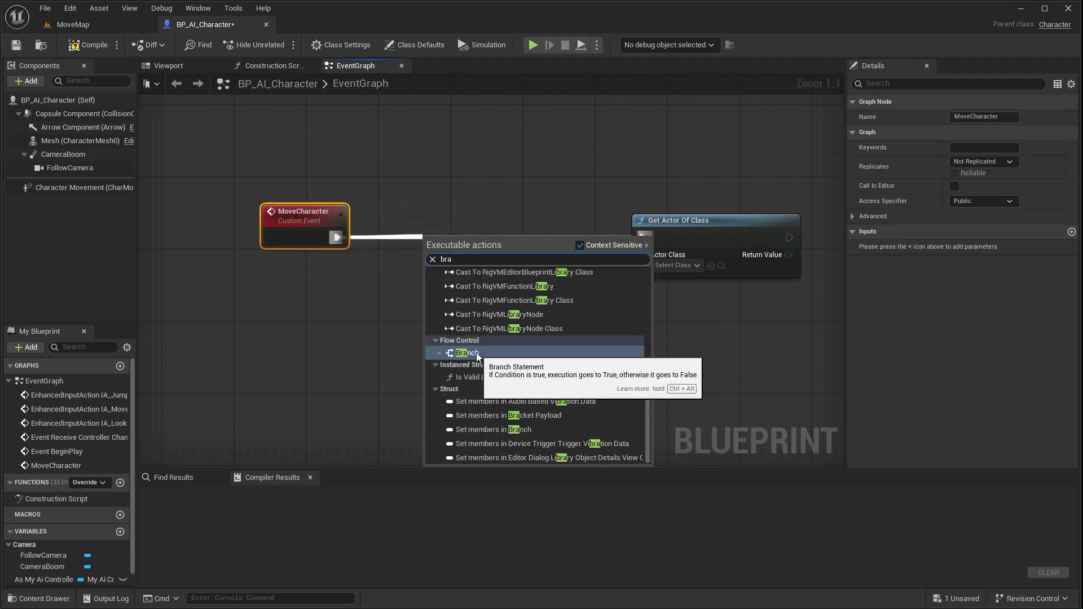
pyautogui.click(477, 356)
pyautogui.moveTo(464, 226); pyautogui.dragTo(476, 230)
pyautogui.rightClick(643, 262)
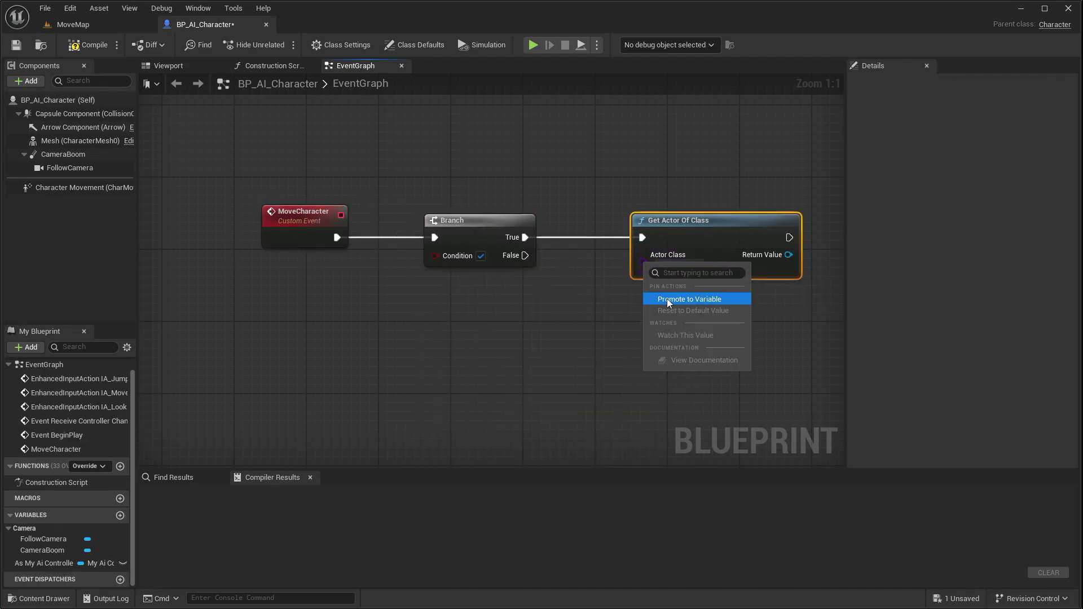
pyautogui.click(668, 301)
pyautogui.moveTo(562, 223); pyautogui.dragTo(581, 299)
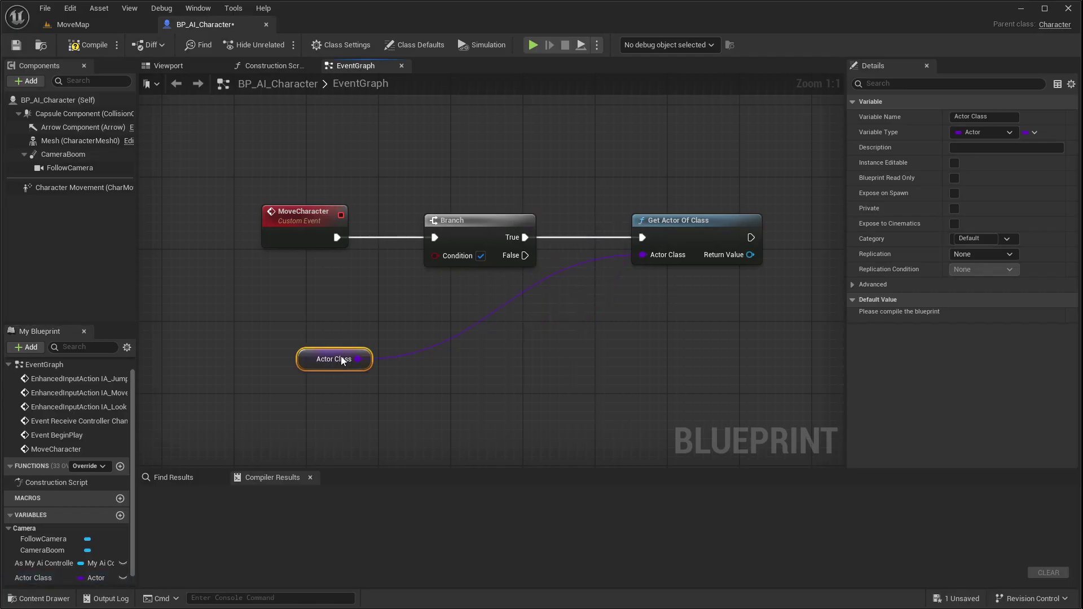
# Step: Add a not-equal check on Actor Class and feed Actor Class into Get Actor Of Class
pyautogui.moveTo(332, 368); pyautogui.dragTo(370, 317)
pyautogui.write('==')
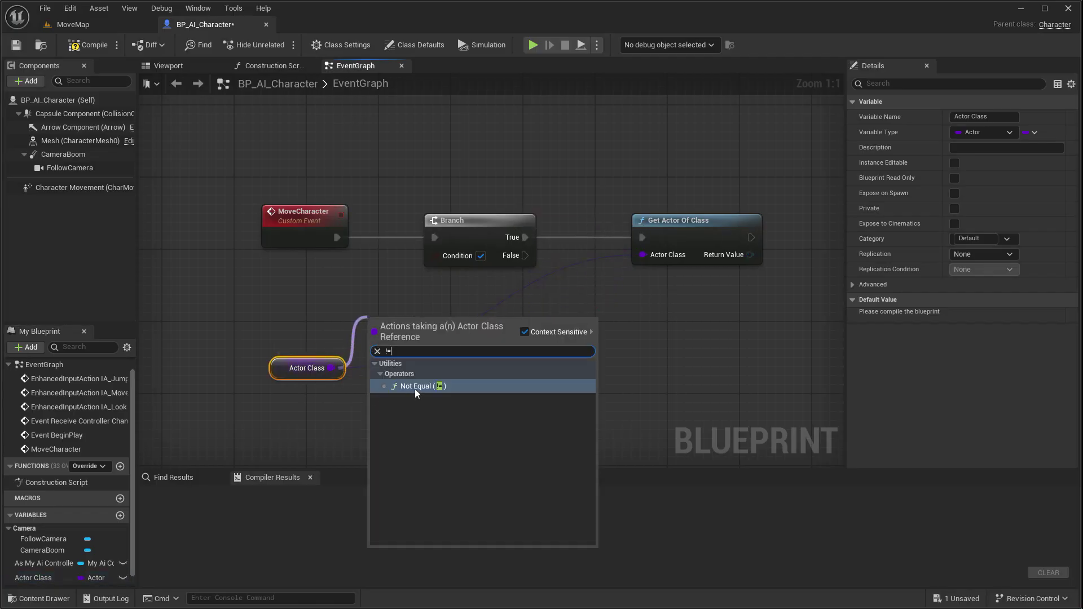
pyautogui.click(414, 388)
pyautogui.moveTo(499, 165)
pyautogui.mouseDown()
pyautogui.moveTo(597, 237)
pyautogui.moveTo(764, 240)
pyautogui.mouseUp()
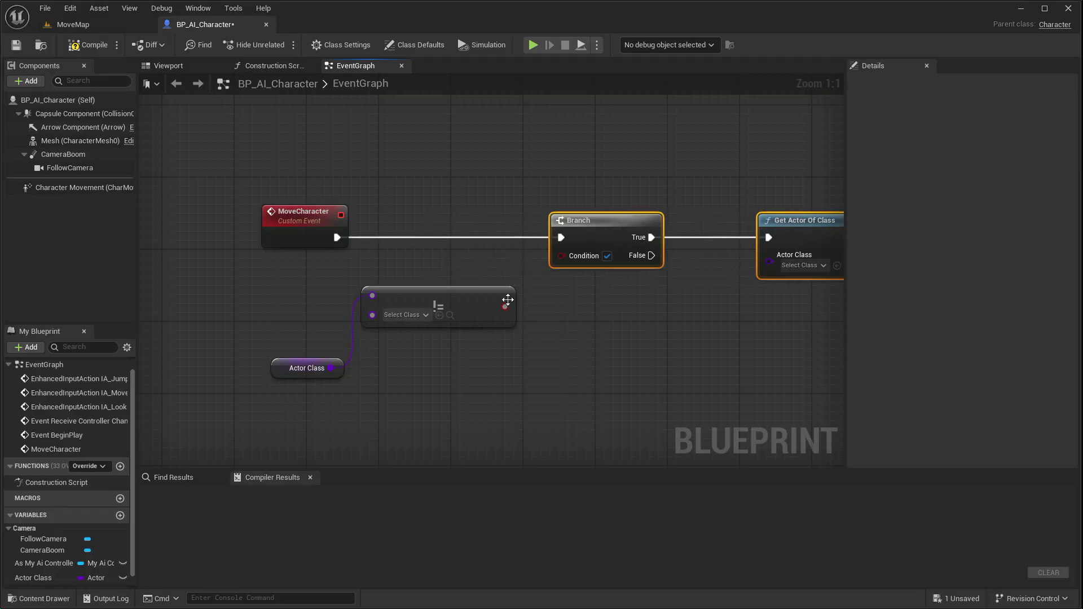
pyautogui.moveTo(568, 262); pyautogui.dragTo(448, 166, button='right')
pyautogui.moveTo(217, 271)
pyautogui.mouseDown()
pyautogui.moveTo(438, 266)
pyautogui.moveTo(654, 165)
pyautogui.mouseUp()
pyautogui.moveTo(623, 215); pyautogui.dragTo(321, 304, button='right')
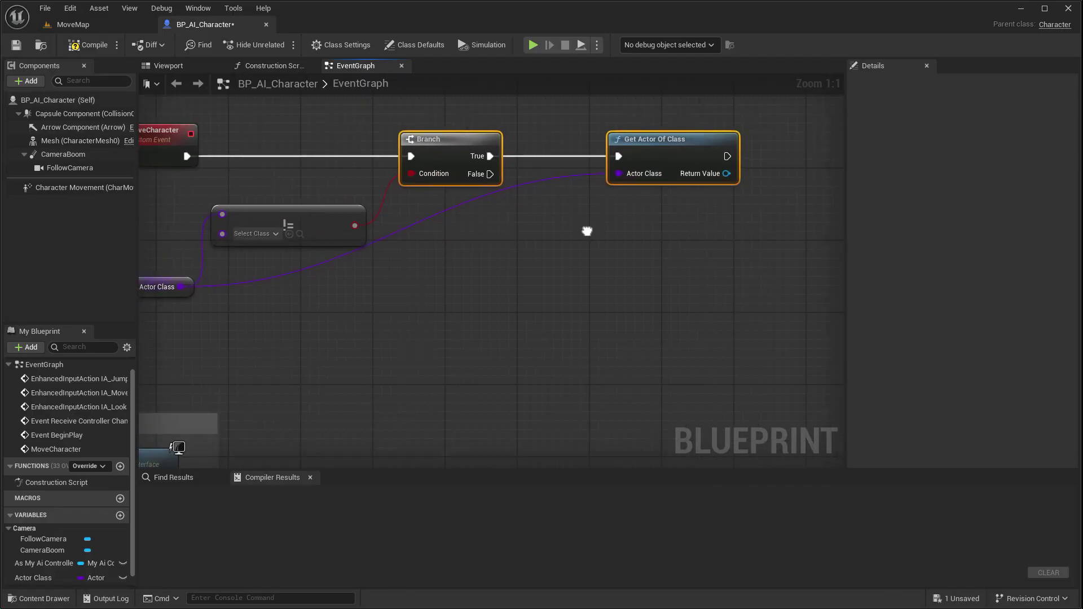
# Step: Add Move To Location or Actor on the controller reference, targeting the found actor as Goal Actor
pyautogui.keyDown('ctrl'); pyautogui.moveTo(43, 564); pyautogui.dragTo(452, 285); pyautogui.keyUp('ctrl')
pyautogui.moveTo(517, 288); pyautogui.dragTo(597, 265)
pyautogui.write('move')
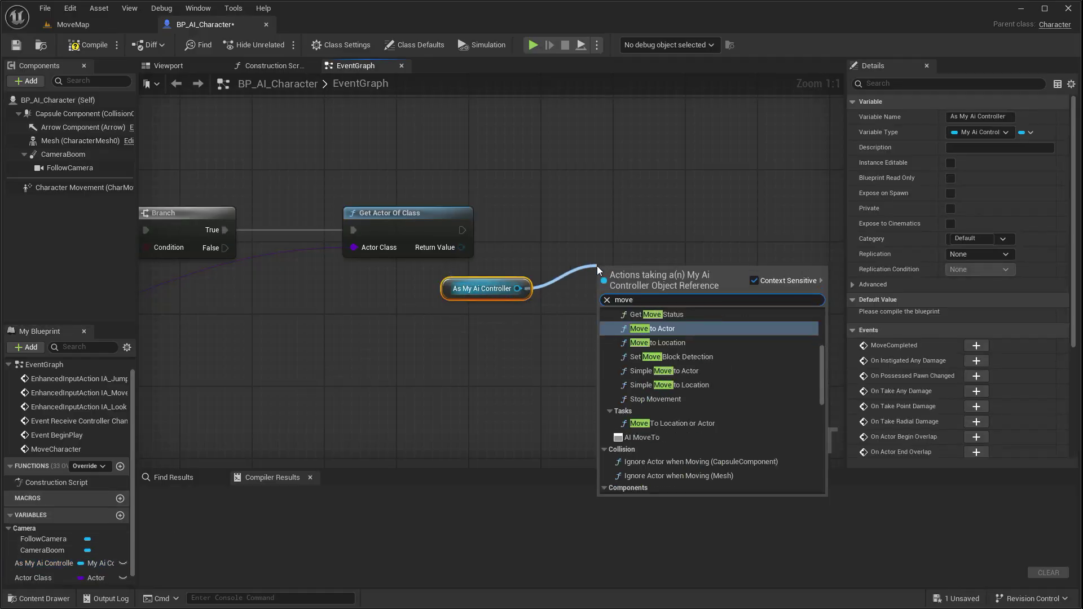
pyautogui.click(657, 424)
pyautogui.moveTo(655, 287); pyautogui.dragTo(647, 233)
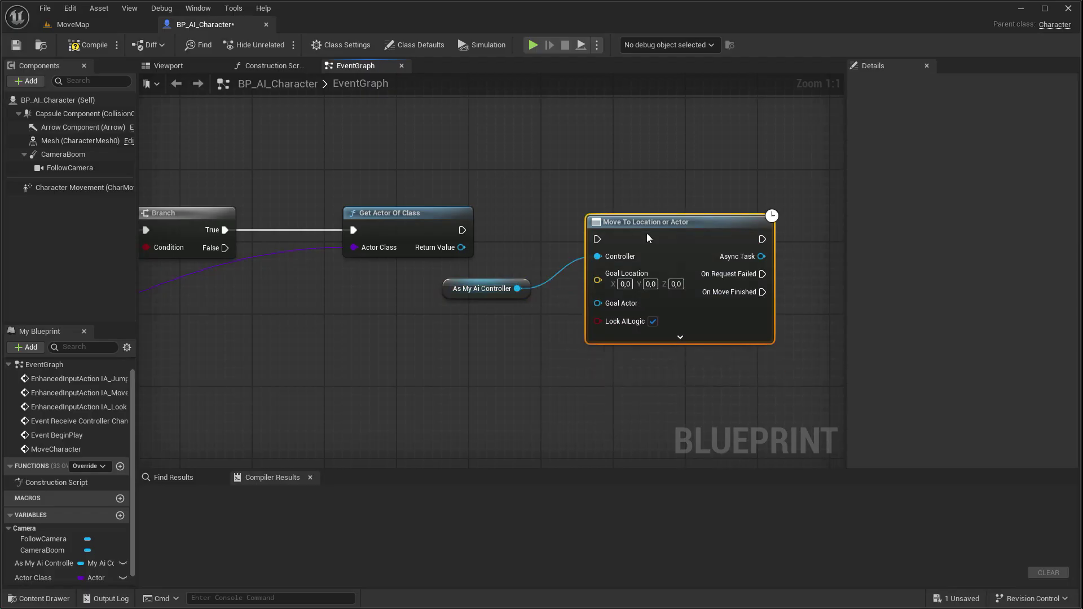
pyautogui.moveTo(462, 230); pyautogui.dragTo(599, 232)
pyautogui.moveTo(463, 248); pyautogui.dragTo(598, 295)
pyautogui.click(680, 327)
pyautogui.moveTo(534, 337); pyautogui.dragTo(525, 246, button='right')
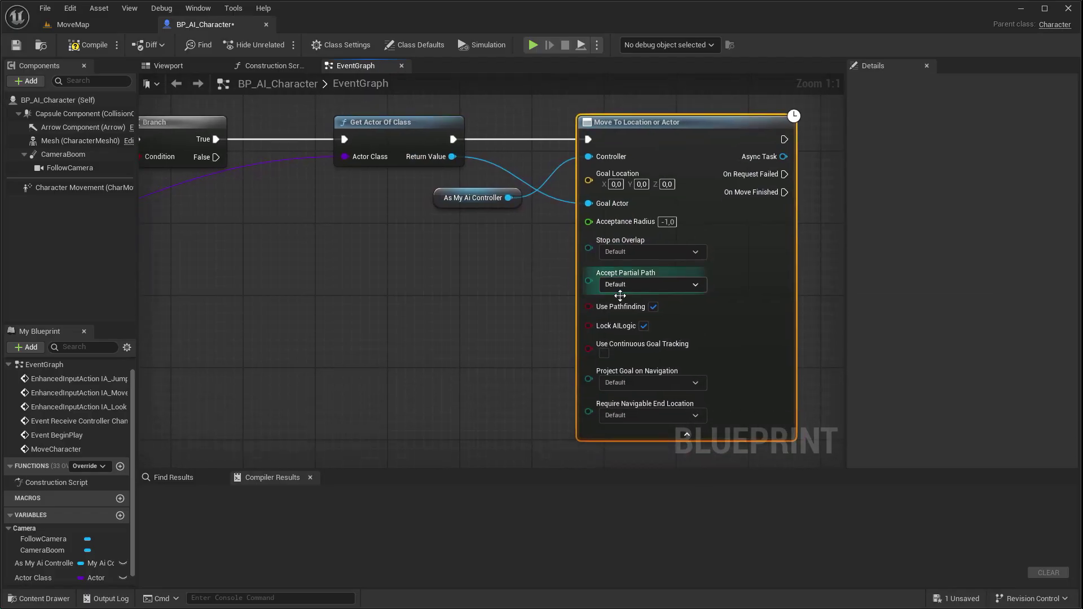
# Step: Compile the blueprint and select the Actor Class variable to edit its settings
pyautogui.press('F7')
pyautogui.scroll(-1, 549, 254)
pyautogui.scroll(-1, 513, 273)
pyautogui.click(191, 230)
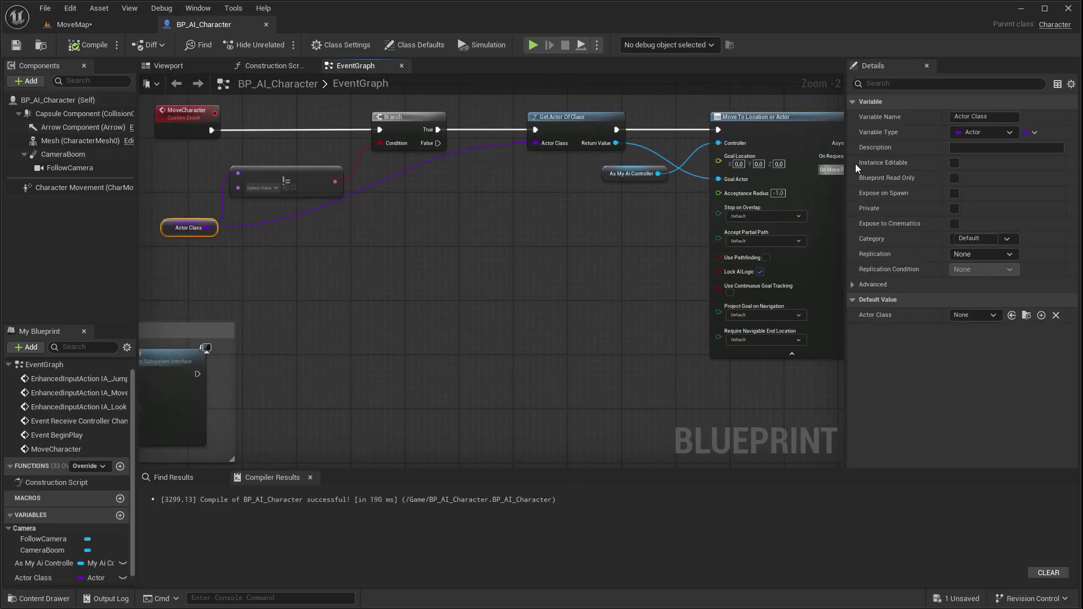
# Step: Call Move Character after the SET node in the BeginPlay chain and save the blueprint
pyautogui.moveTo(441, 230); pyautogui.dragTo(689, 363, button='right')
pyautogui.moveTo(399, 194); pyautogui.dragTo(701, 205, button='right')
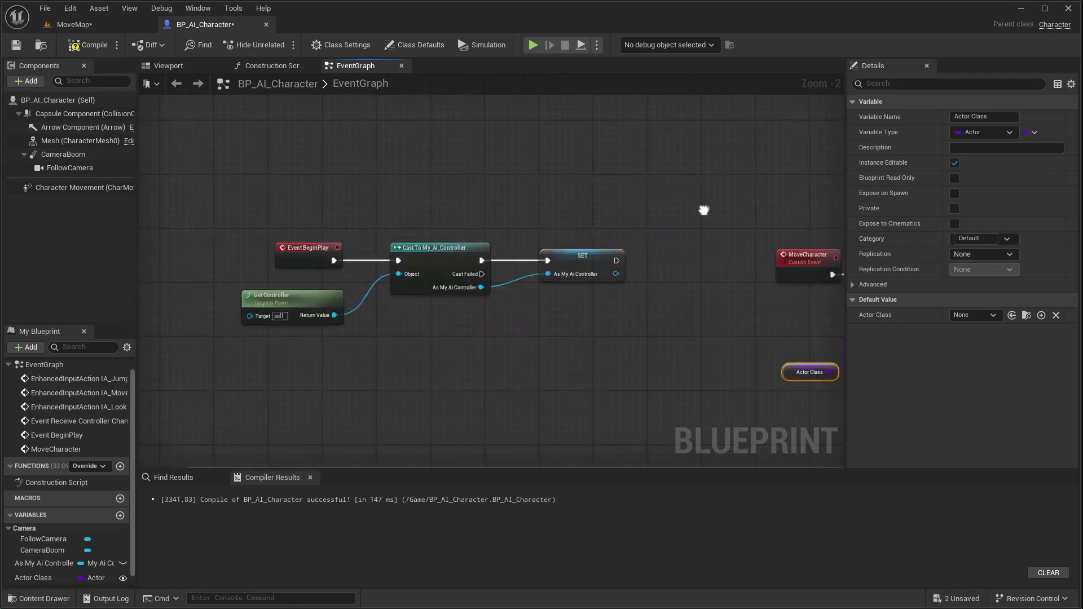
pyautogui.moveTo(241, 213); pyautogui.dragTo(617, 334)
pyautogui.moveTo(636, 260); pyautogui.dragTo(527, 124)
pyautogui.moveTo(553, 166); pyautogui.dragTo(452, 287, button='right')
pyautogui.scroll(2, 451, 286)
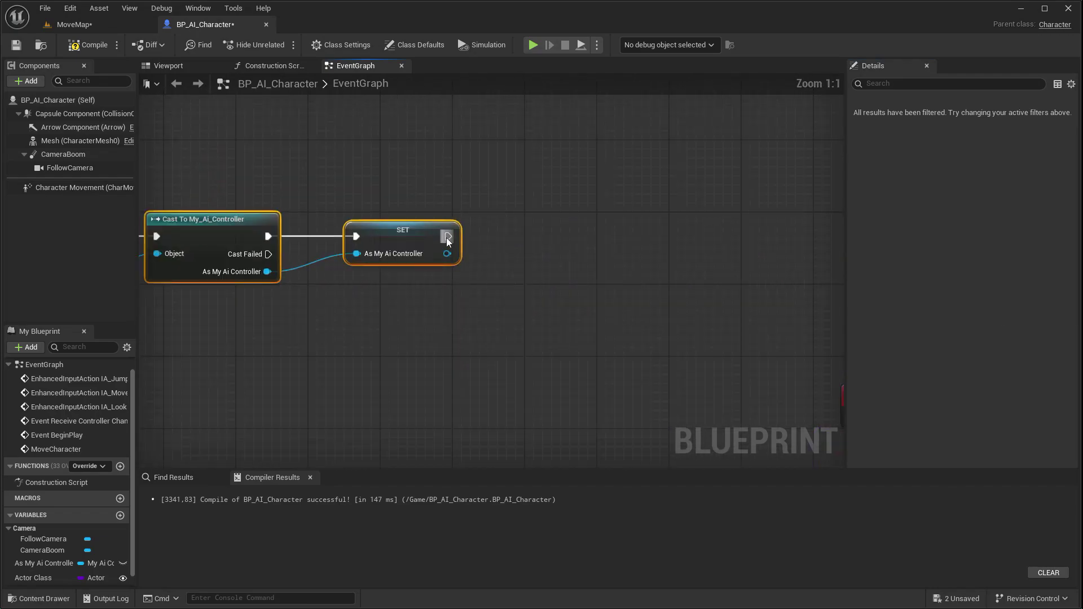
pyautogui.moveTo(448, 236); pyautogui.dragTo(525, 228)
pyautogui.write('move c')
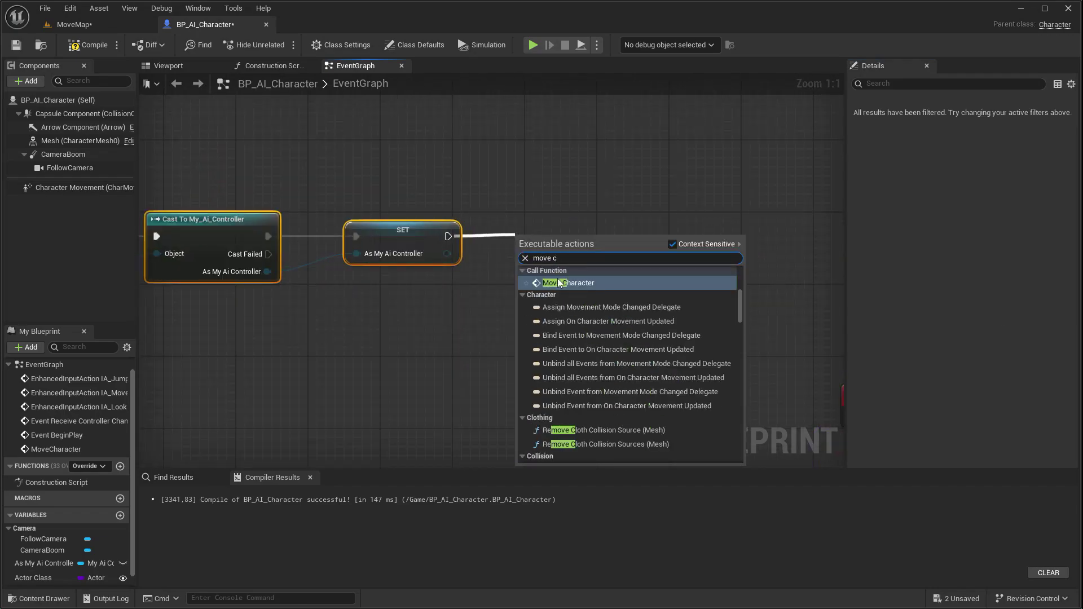
pyautogui.click(564, 283)
pyautogui.moveTo(568, 243); pyautogui.dragTo(568, 224)
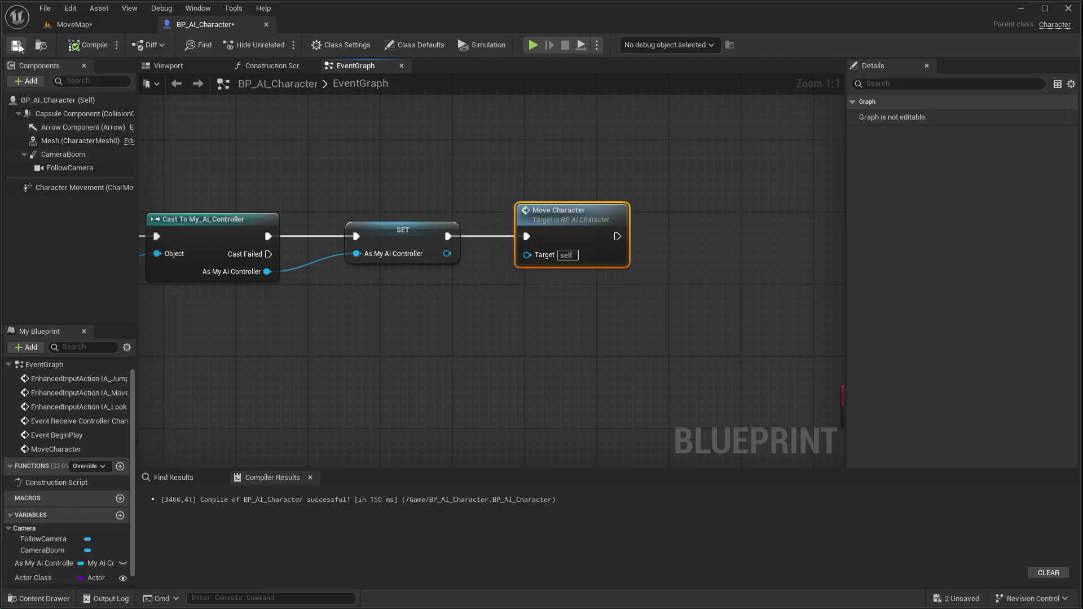
pyautogui.click(18, 48)
pyautogui.click(93, 28)
# Step: Place two BP_AI_Character instances in the MoveMap level
pyautogui.hotkey('ctrl', 'space')
pyautogui.moveTo(410, 471); pyautogui.dragTo(232, 339)
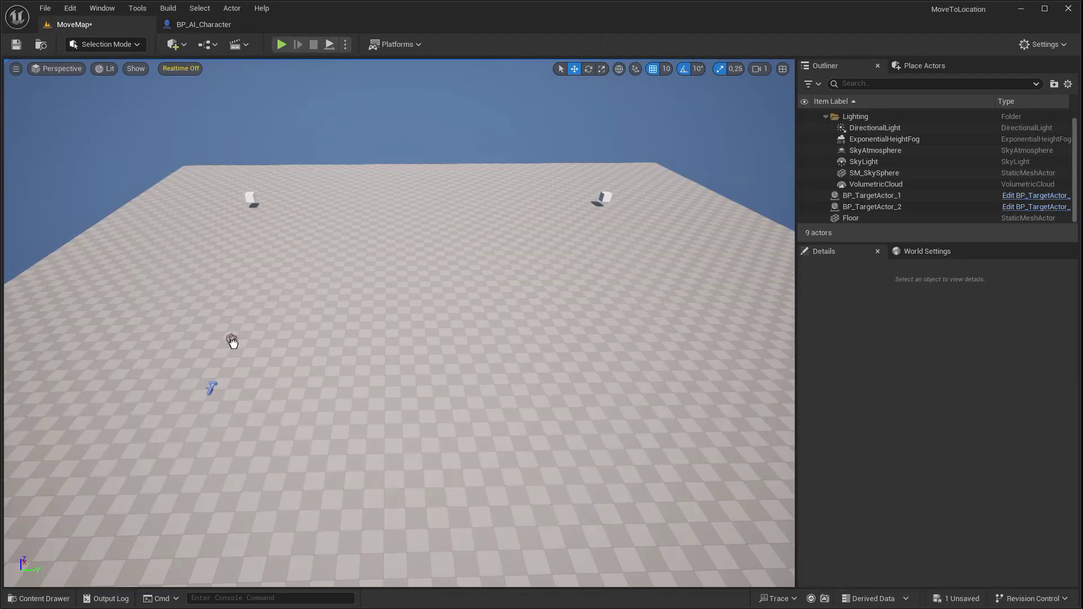
pyautogui.hotkey('ctrl', 'space')
pyautogui.moveTo(407, 562); pyautogui.dragTo(597, 312)
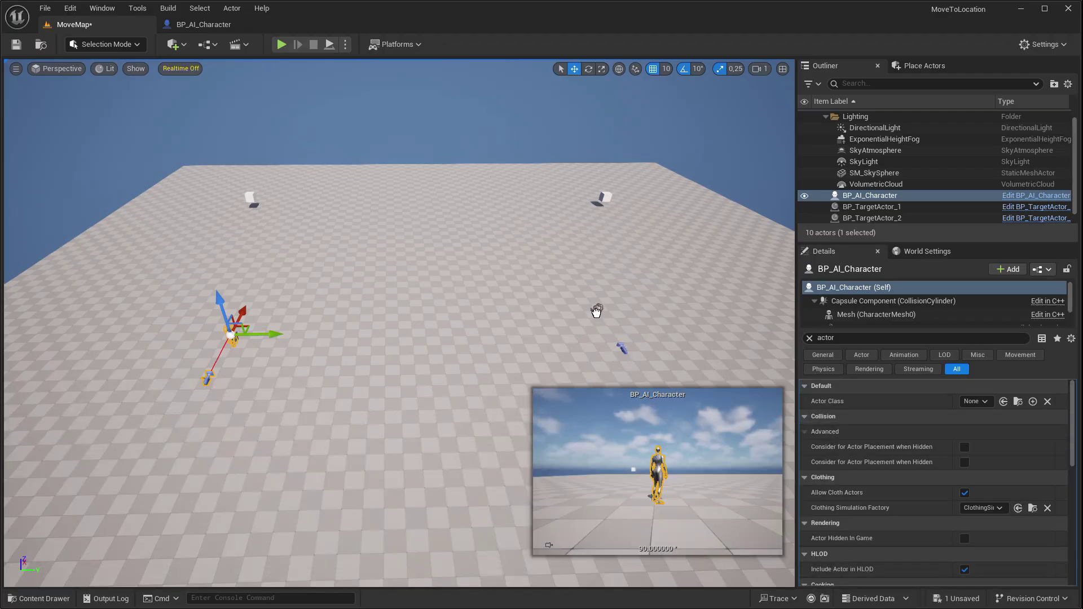
# Step: Set the second AI character's Actor Class to BP_TargetActor_2
pyautogui.click(809, 338)
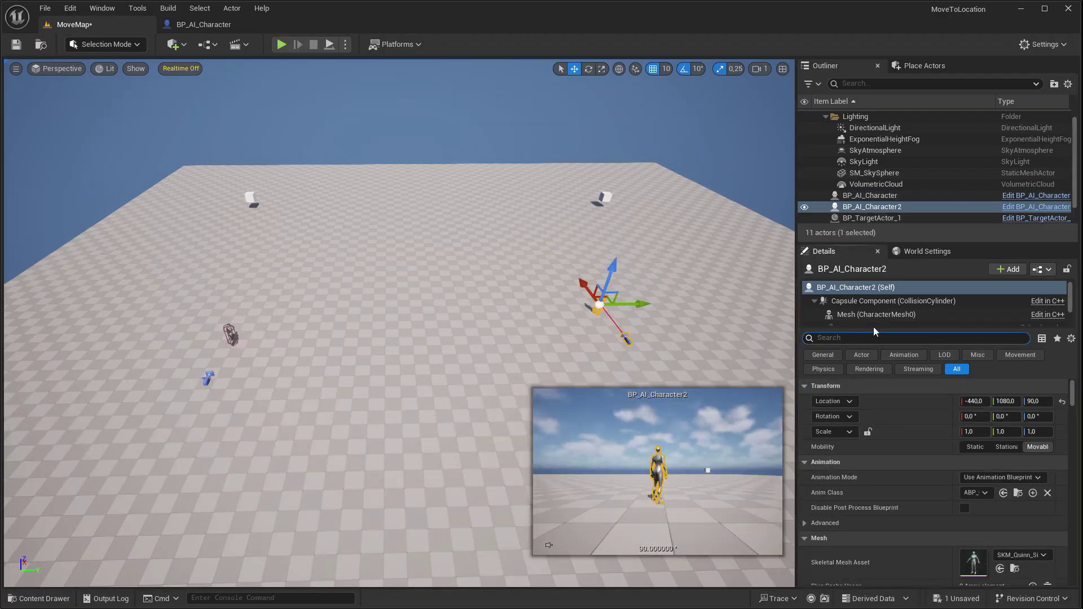
pyautogui.write('actor')
pyautogui.click(962, 401)
pyautogui.write('actor_')
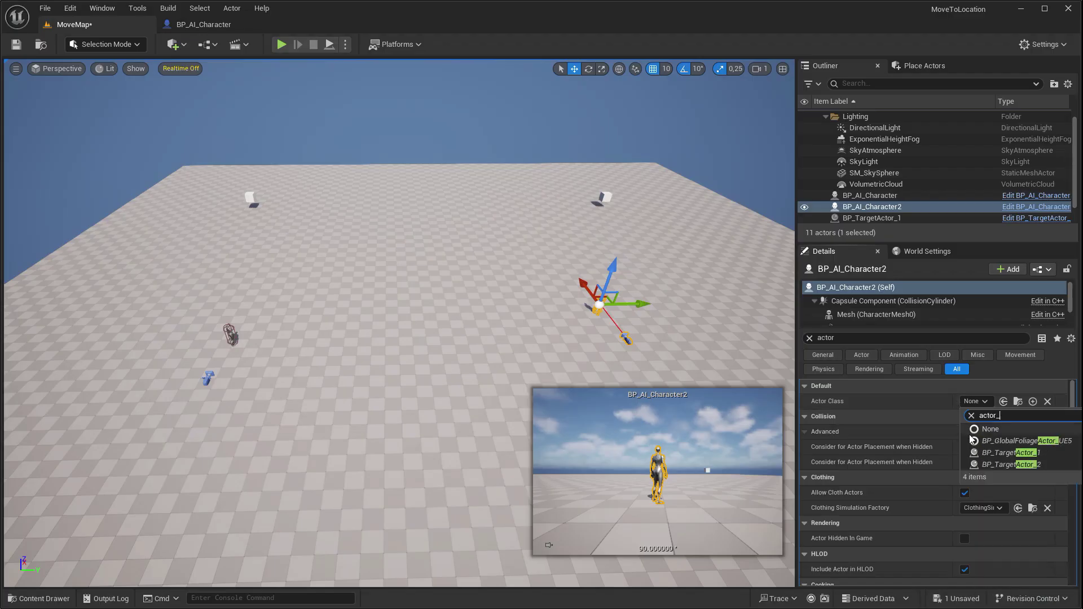
pyautogui.click(978, 466)
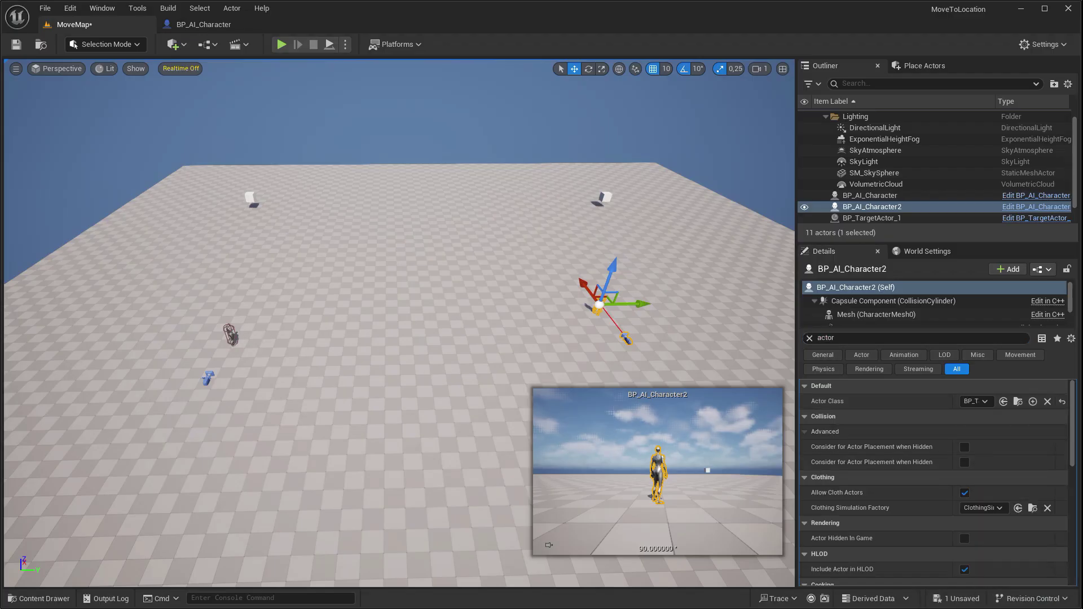
# Step: Set the first AI character's Actor Class to BP_TargetActor_1 and play the level
pyautogui.click(870, 196)
pyautogui.click(973, 403)
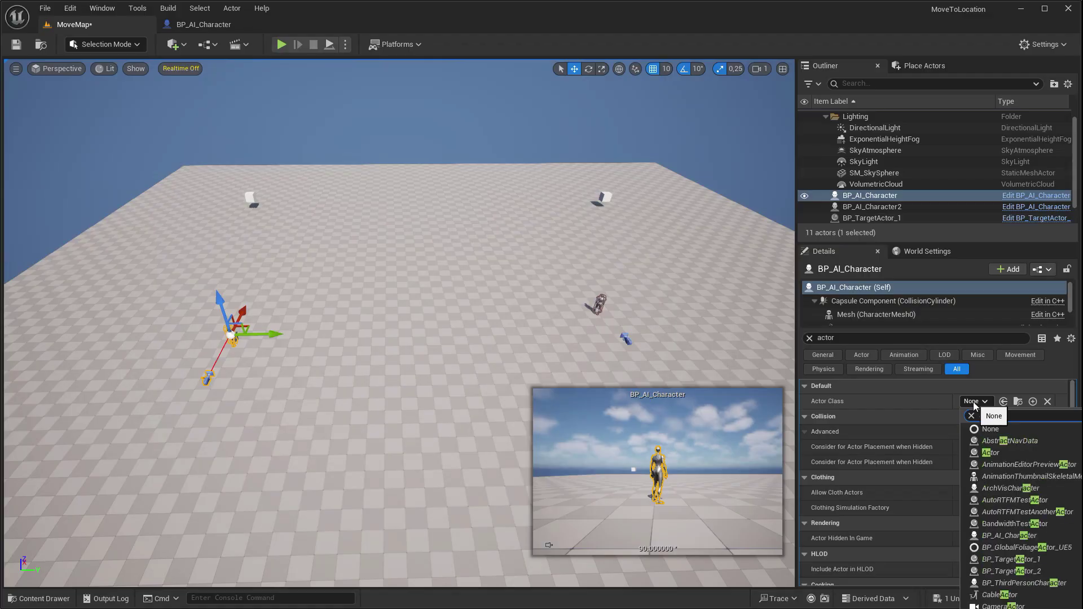
pyautogui.write('tor_')
pyautogui.click(1013, 454)
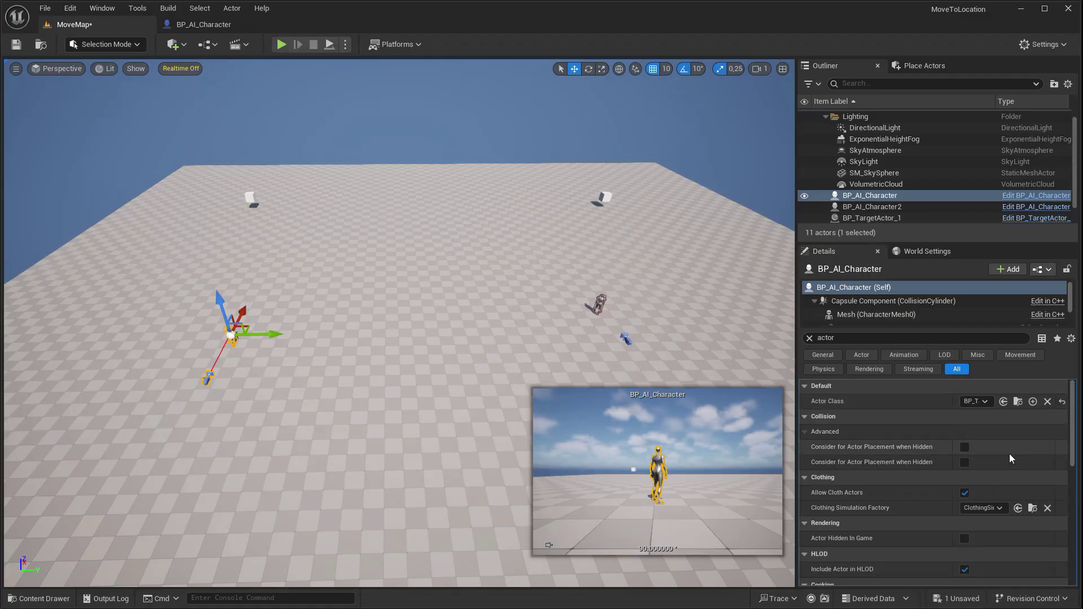
pyautogui.click(281, 44)
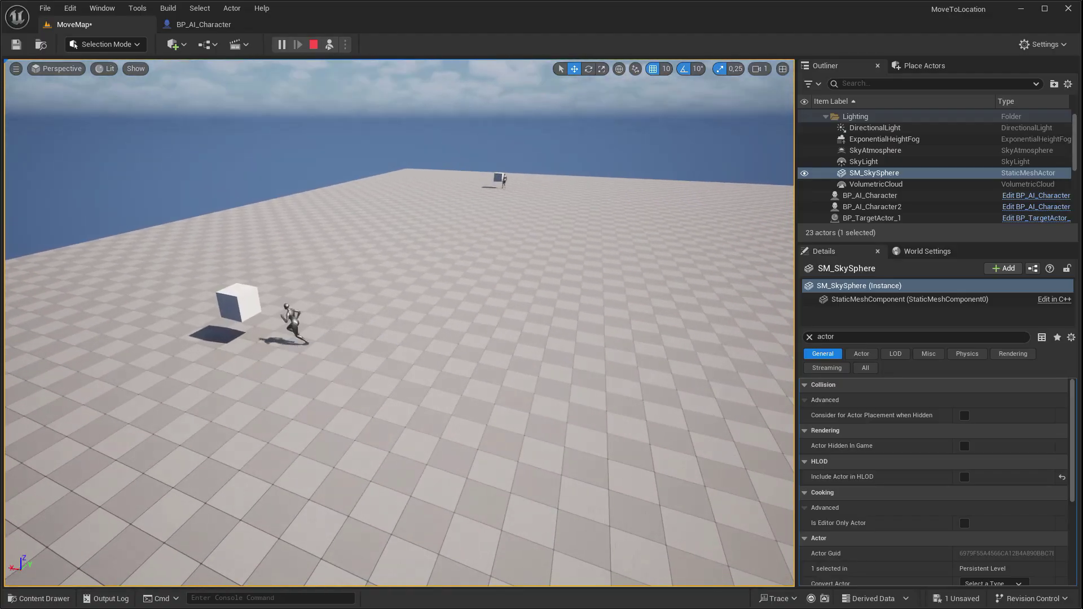
# Step: Stop the test and enable Use Continuous Goal Tracking on the Move To node
pyautogui.click(237, 303)
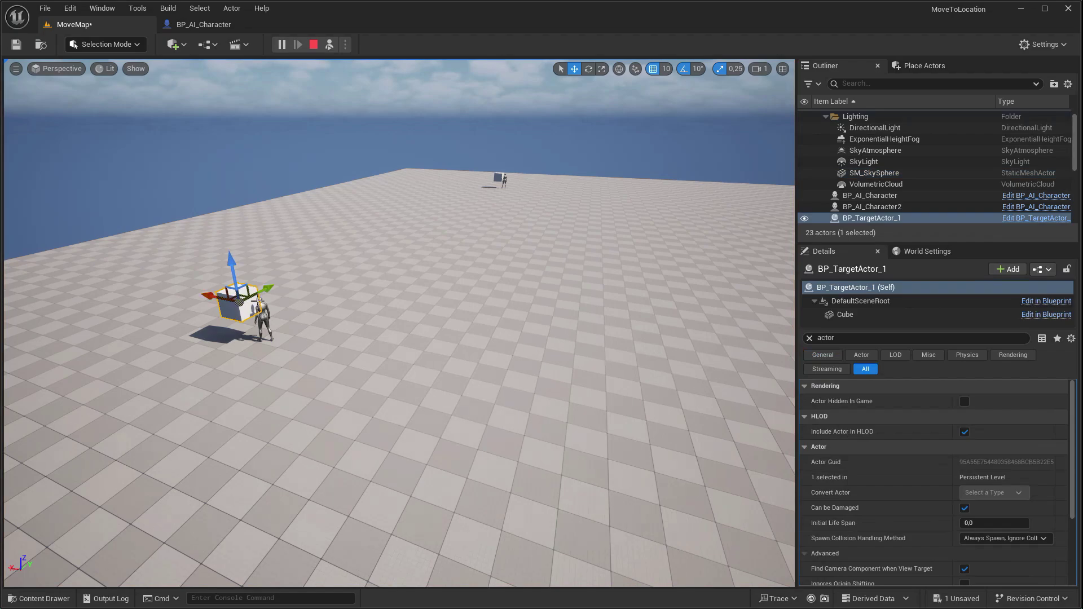
pyautogui.click(312, 48)
pyautogui.click(223, 27)
pyautogui.scroll(-5, 524, 232)
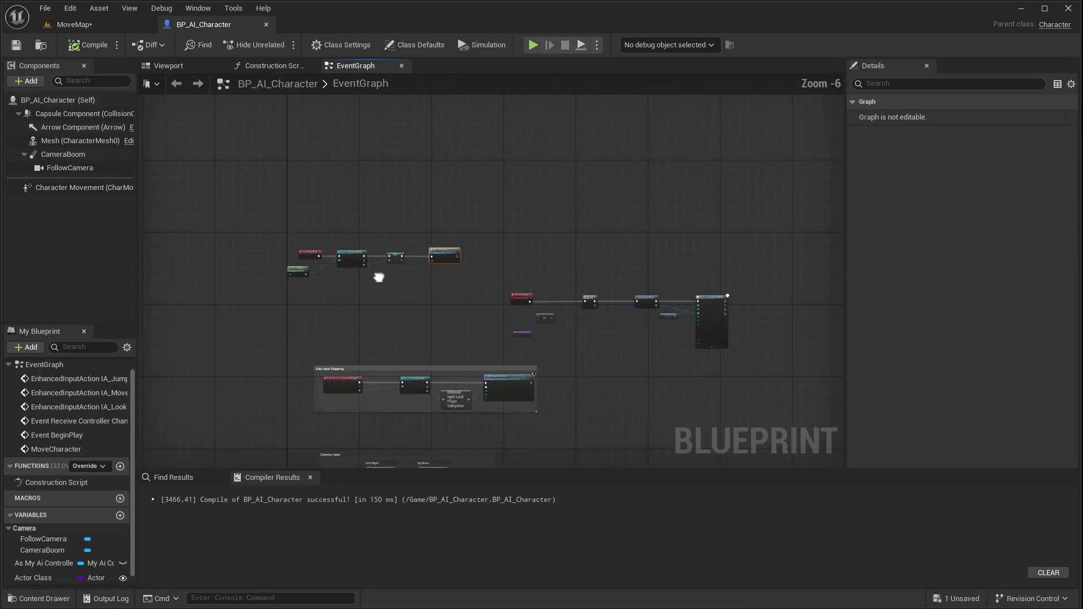
pyautogui.scroll(5, 598, 309)
pyautogui.click(478, 354)
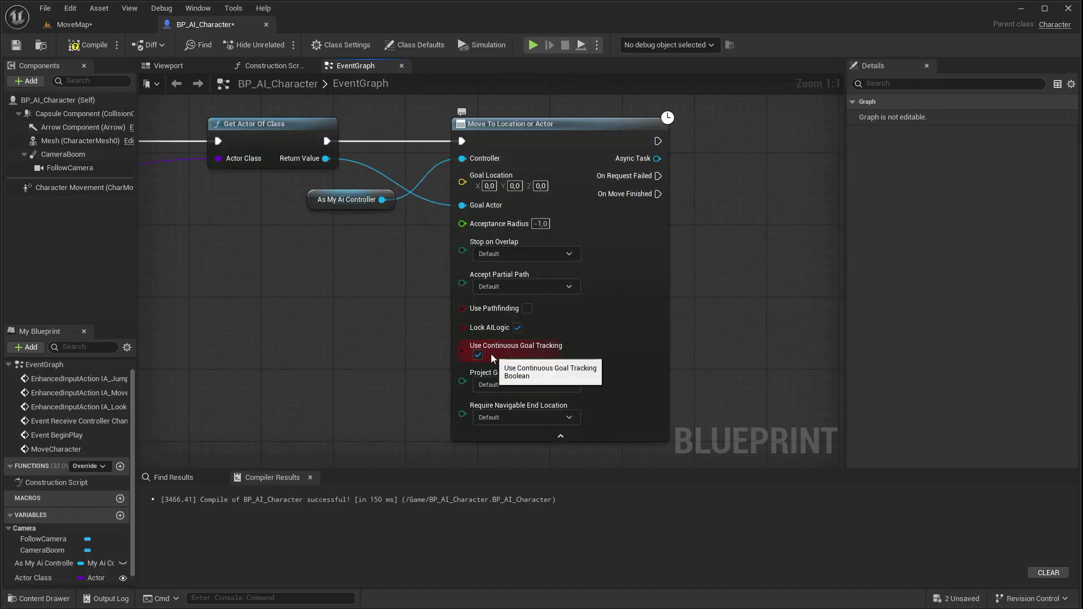
# Step: Replay, slide the second target cube left to test tracking, stop, and place a third AI character
pyautogui.click(85, 25)
pyautogui.click(282, 45)
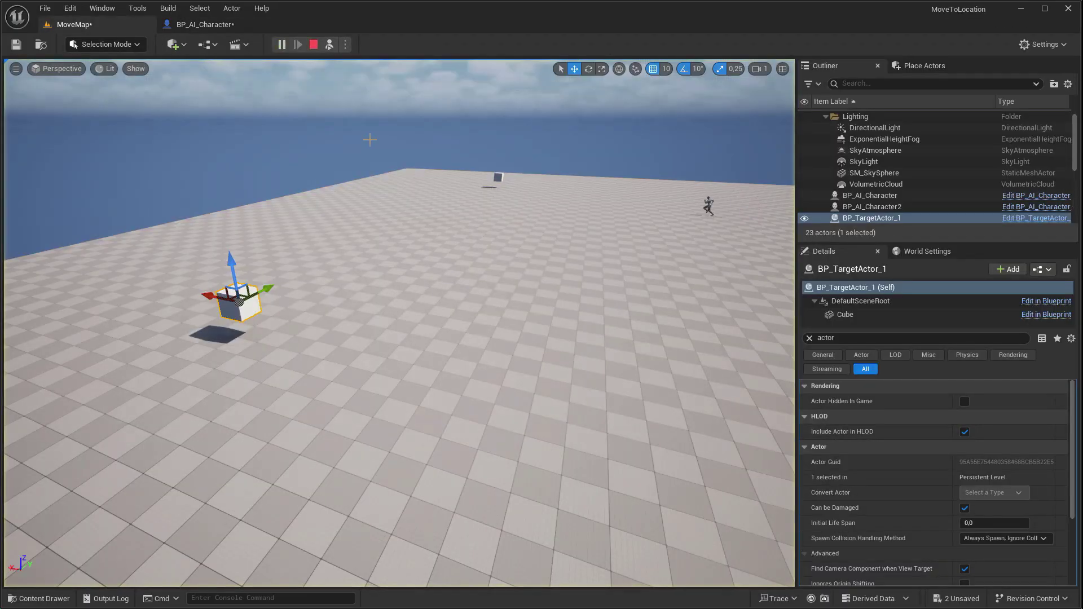
pyautogui.moveTo(398, 198); pyautogui.dragTo(398, 198, button='right')
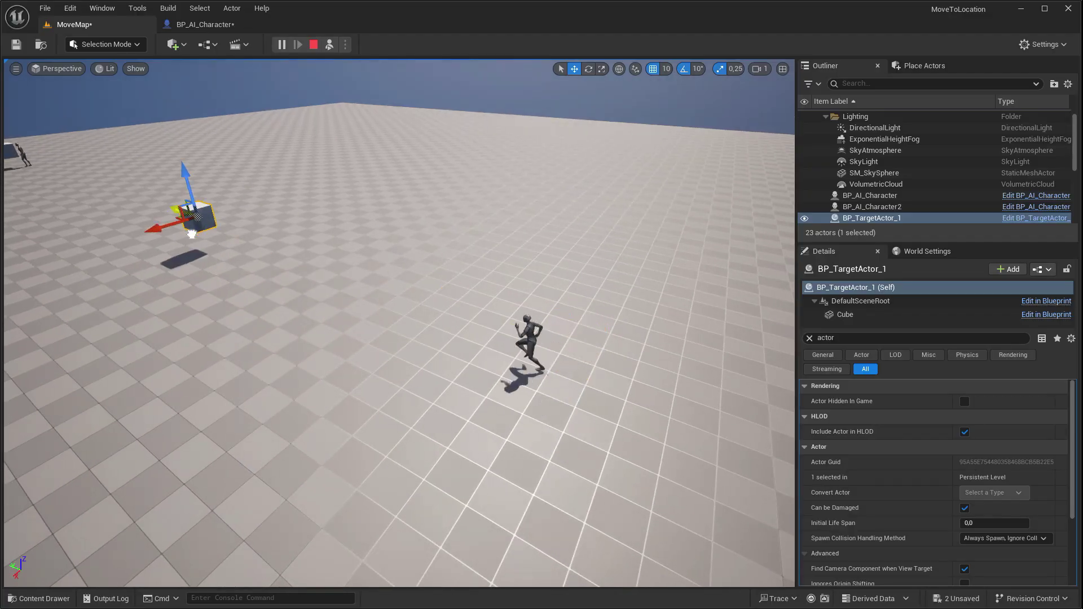
pyautogui.moveTo(398, 198); pyautogui.dragTo(398, 198, button='right')
pyautogui.moveTo(155, 131); pyautogui.dragTo(79, 135)
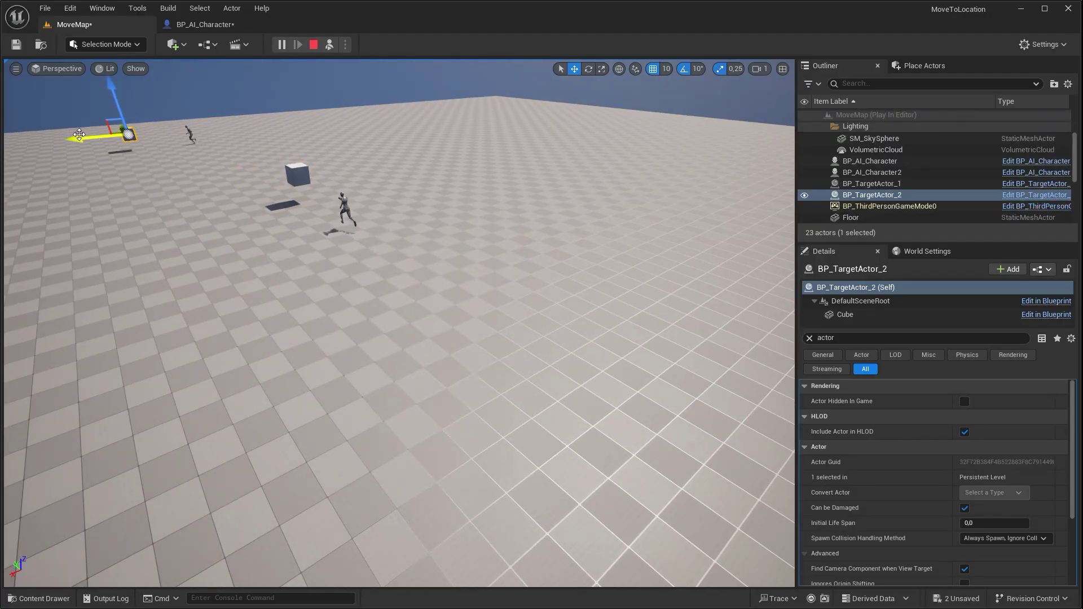
pyautogui.click(314, 45)
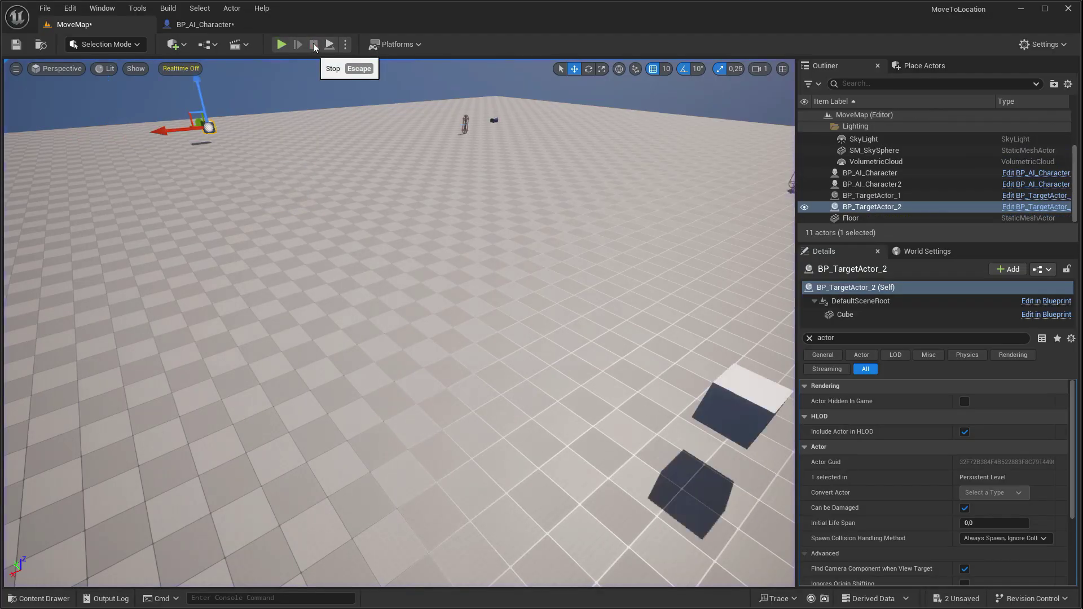
pyautogui.hotkey('ctrl', 'space')
pyautogui.hotkey('ctrl', 'space')
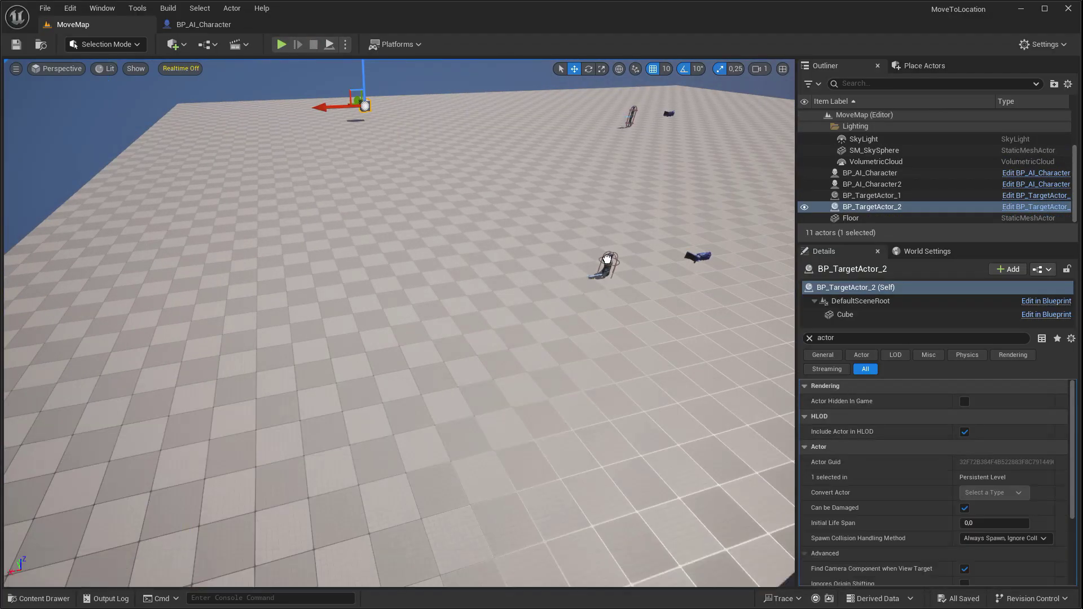
pyautogui.moveTo(549, 168); pyautogui.dragTo(550, 168)
# Step: Play the level and watch the AI character walk from a view behind it
pyautogui.press('f')
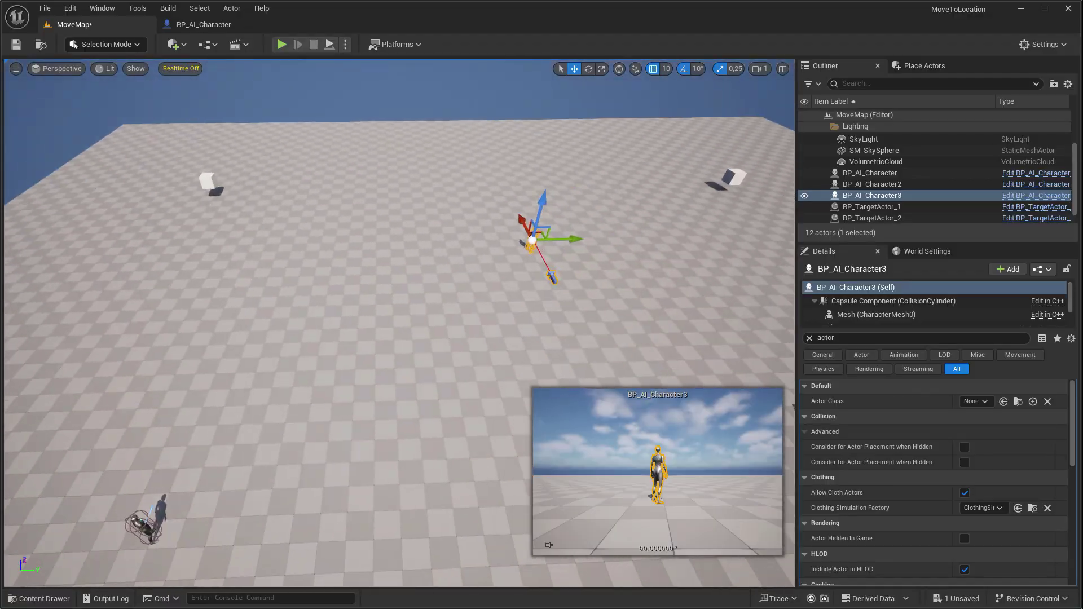
pyautogui.moveTo(461, 219); pyautogui.dragTo(461, 219, button='right')
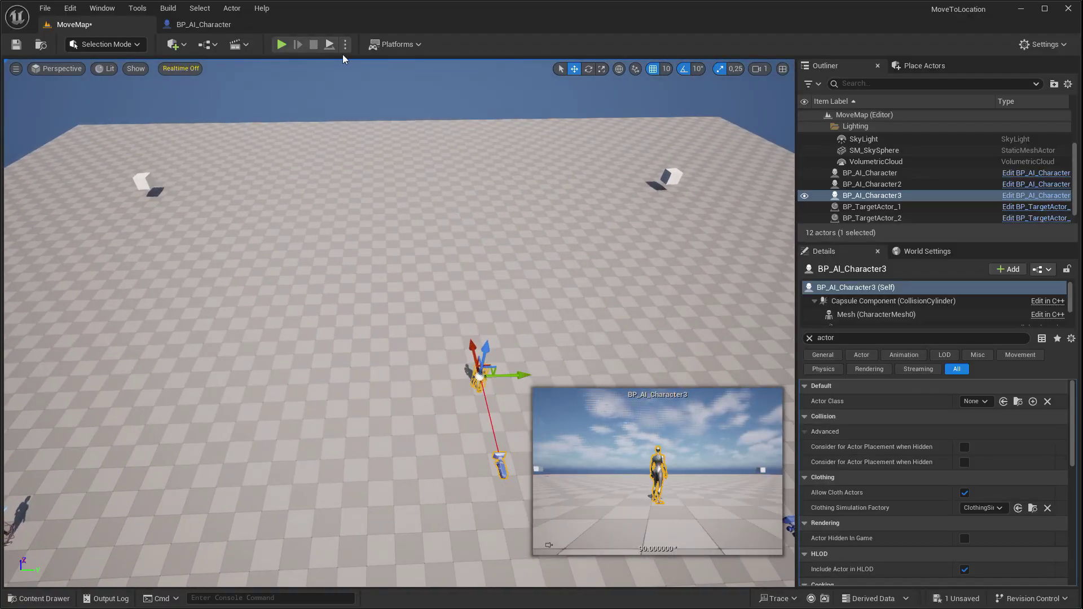
pyautogui.click(281, 44)
pyautogui.moveTo(491, 234); pyautogui.dragTo(490, 234, button='right')
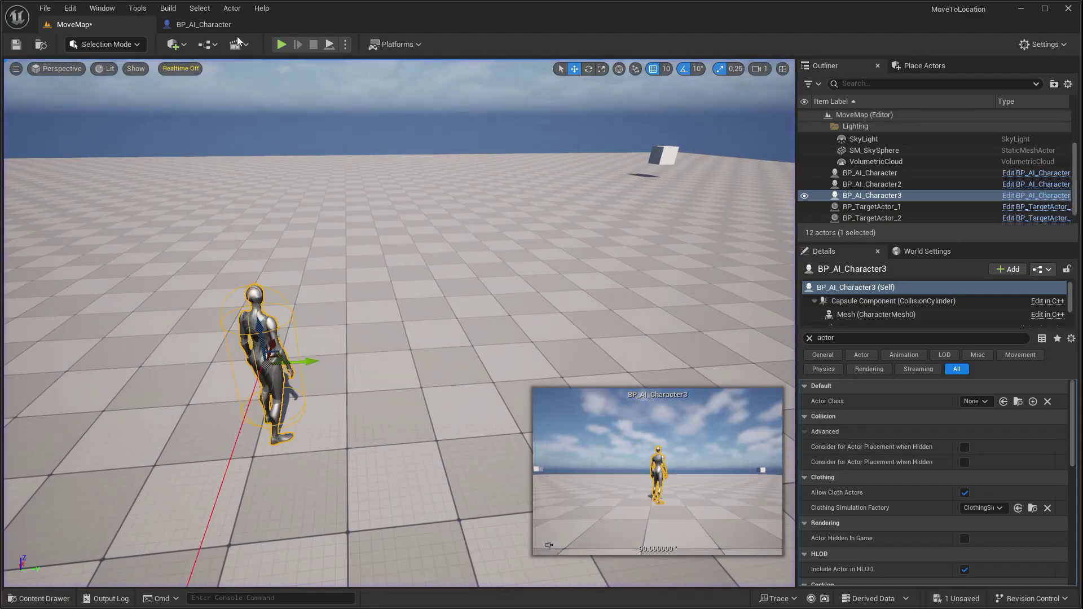
# Step: Return to the BP_AI_Character event graph and pan to an empty area
pyautogui.click(216, 20)
pyautogui.scroll(-7, 299, 341)
pyautogui.moveTo(299, 341)
pyautogui.mouseDown(button='right')
pyautogui.moveTo(463, 268)
pyautogui.moveTo(484, 321)
pyautogui.mouseUp(button='right')
# Step: Add a custom event named IdleCharacter
pyautogui.scroll(8, 479, 222)
pyautogui.rightClick(426, 280)
pyautogui.write('add cus')
pyautogui.click(513, 364)
pyautogui.write('IdleCharacter')
pyautogui.click(560, 303)
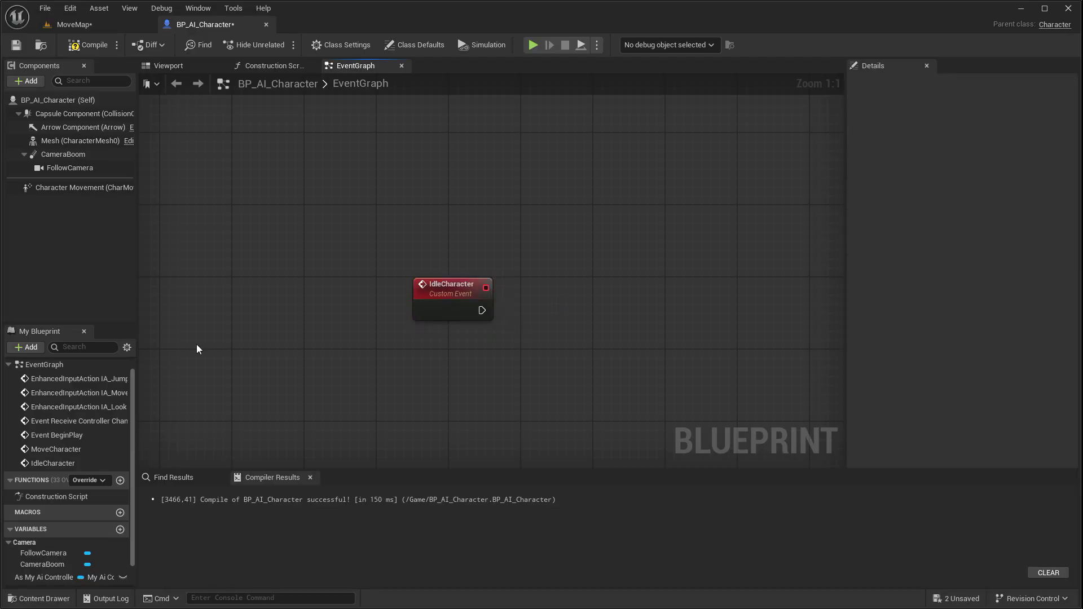
# Step: Branch IdleCharacter on an Actor Class equality check
pyautogui.scroll(-2, 133, 404)
pyautogui.moveTo(48, 563)
pyautogui.mouseDown()
pyautogui.moveTo(424, 355)
pyautogui.moveTo(518, 343)
pyautogui.mouseUp()
pyautogui.write('==')
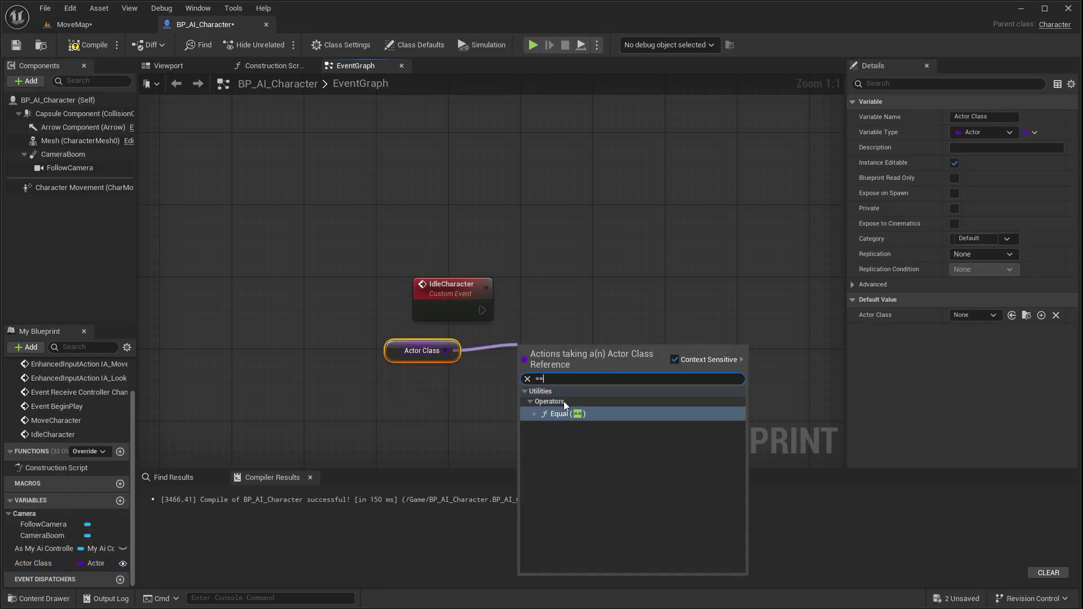
pyautogui.click(564, 401)
pyautogui.moveTo(722, 301); pyautogui.dragTo(721, 300)
pyautogui.write('branch')
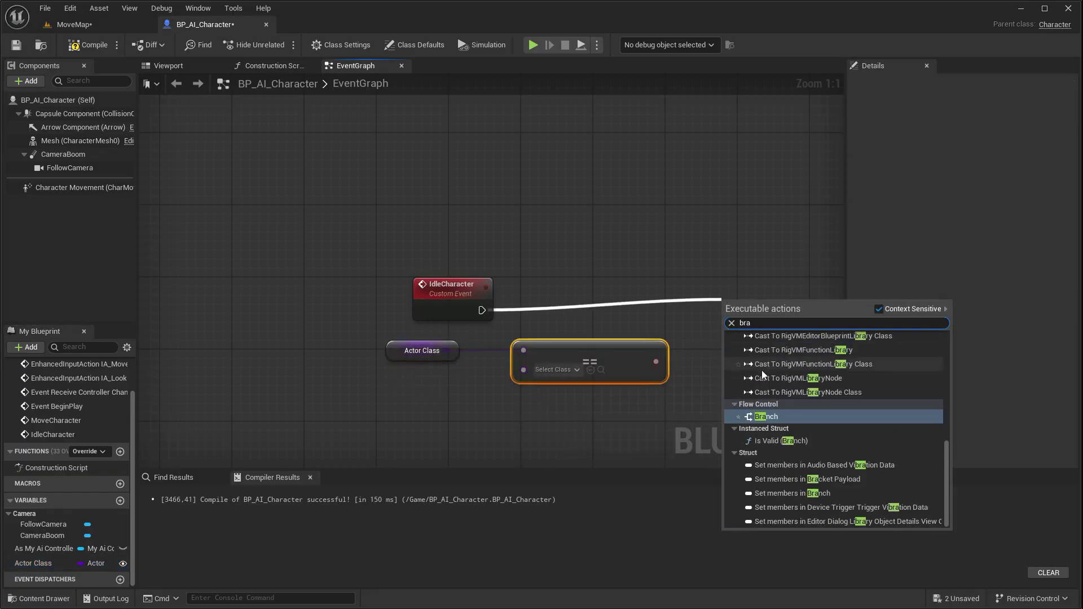
pyautogui.press('Return')
pyautogui.moveTo(714, 350); pyautogui.dragTo(730, 329)
# Step: Set Character Movement's Max Walk Speed to 300 after the Branch
pyautogui.moveTo(730, 253); pyautogui.dragTo(342, 200, button='right')
pyautogui.moveTo(116, 188)
pyautogui.mouseDown()
pyautogui.moveTo(372, 325)
pyautogui.moveTo(522, 268)
pyautogui.mouseUp()
pyautogui.write('setwal ma')
pyautogui.click(577, 377)
pyautogui.moveTo(570, 269); pyautogui.dragTo(558, 241)
pyautogui.click(588, 276)
pyautogui.write('300')
pyautogui.click(659, 350)
# Step: Add Move To Location or Actor from As My Ai Controller, with Project Goal on Navigation set to No
pyautogui.moveTo(658, 350); pyautogui.dragTo(395, 327, button='right')
pyautogui.moveTo(72, 548); pyautogui.dragTo(415, 310)
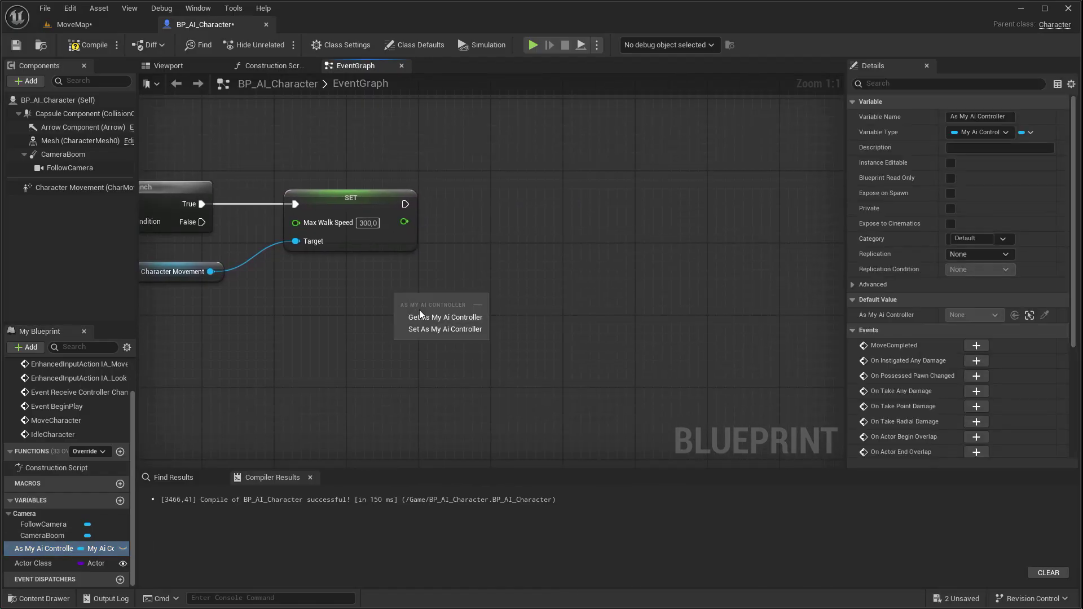
pyautogui.moveTo(481, 293); pyautogui.dragTo(569, 228)
pyautogui.write('move to loca')
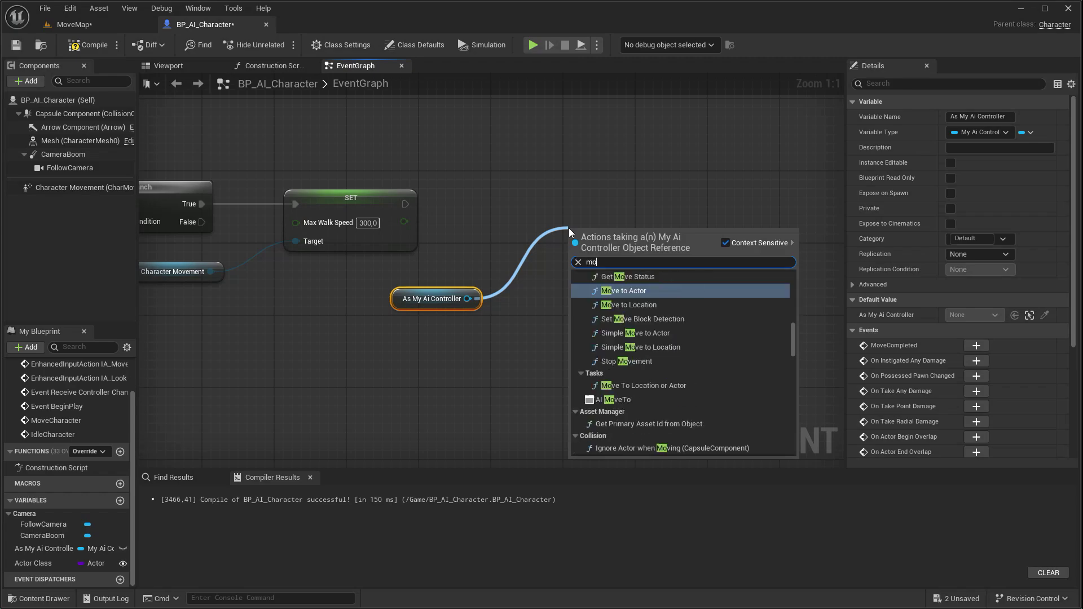
pyautogui.click(620, 336)
pyautogui.moveTo(597, 211); pyautogui.dragTo(597, 203)
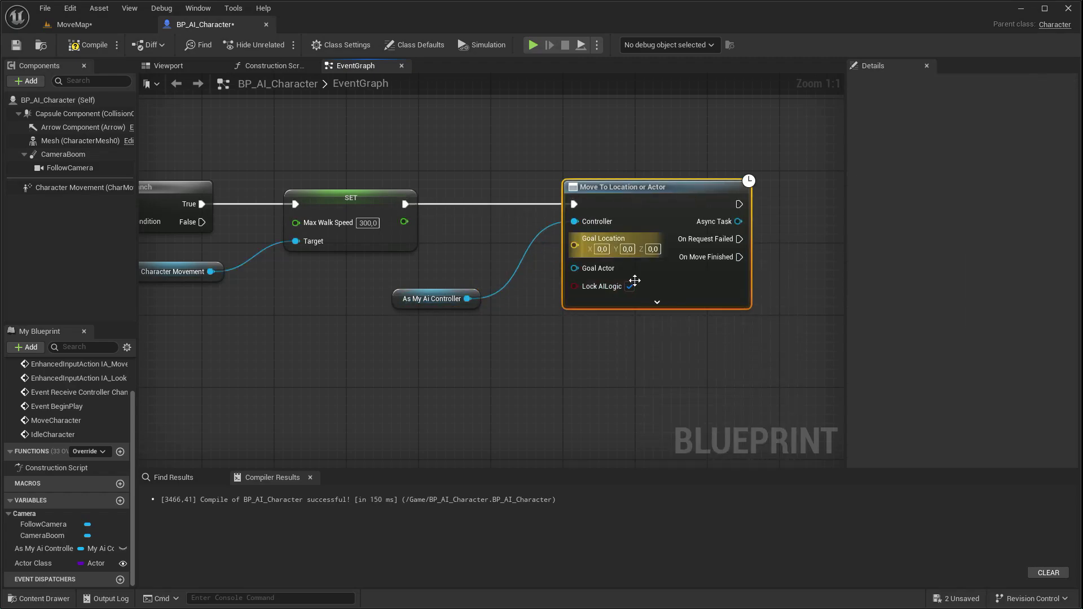
pyautogui.click(655, 302)
pyautogui.moveTo(511, 398); pyautogui.dragTo(447, 234, button='right')
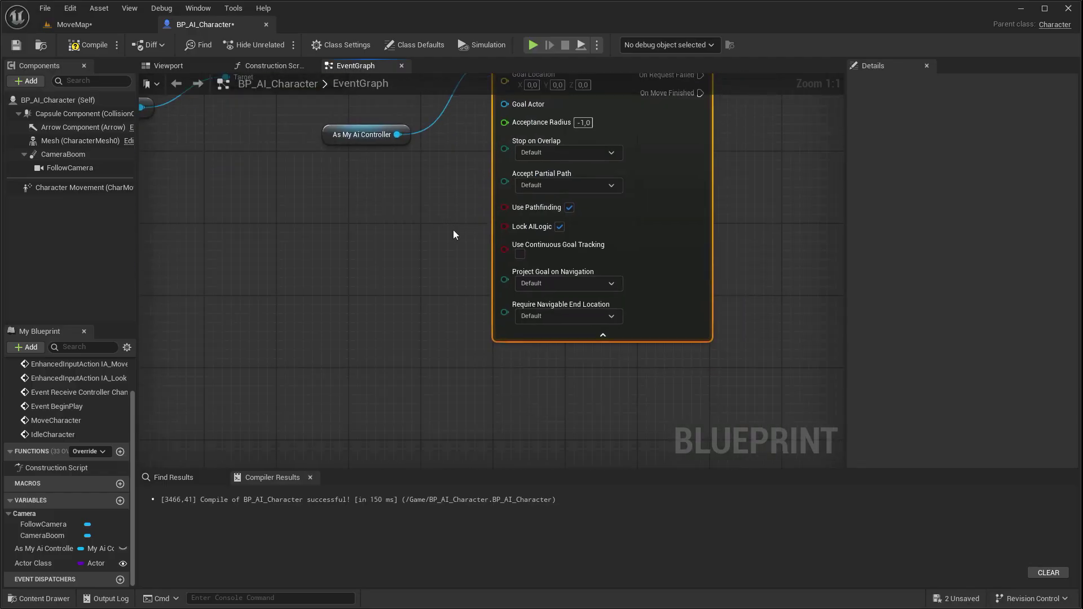
pyautogui.click(538, 285)
pyautogui.click(521, 313)
# Step: Add a Get Actor Location node below the move chain
pyautogui.moveTo(138, 237); pyautogui.dragTo(313, 235, button='right')
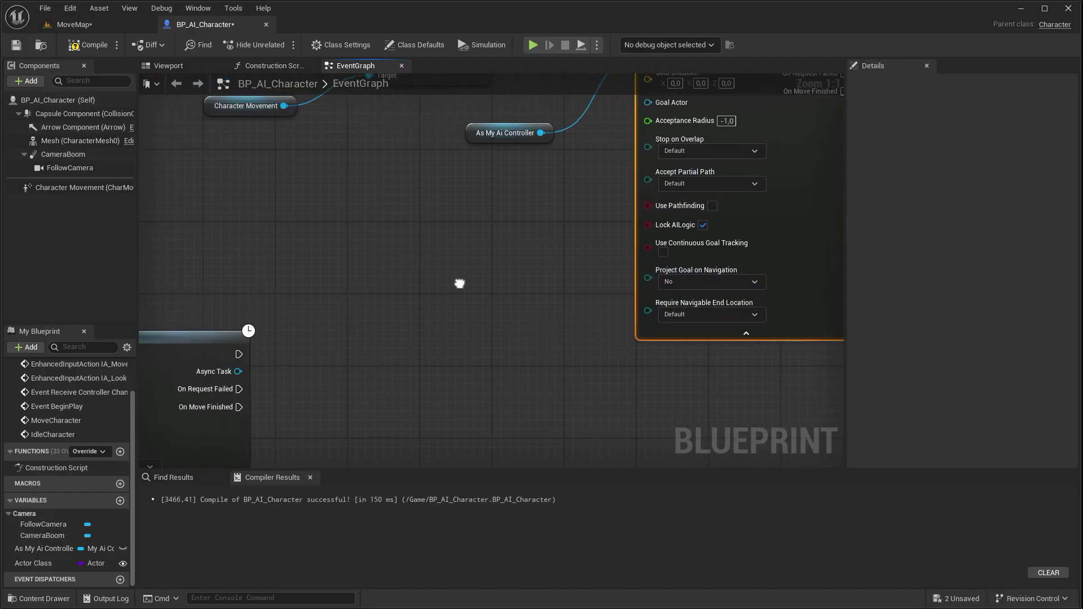
pyautogui.rightClick(313, 235)
pyautogui.write('get actor')
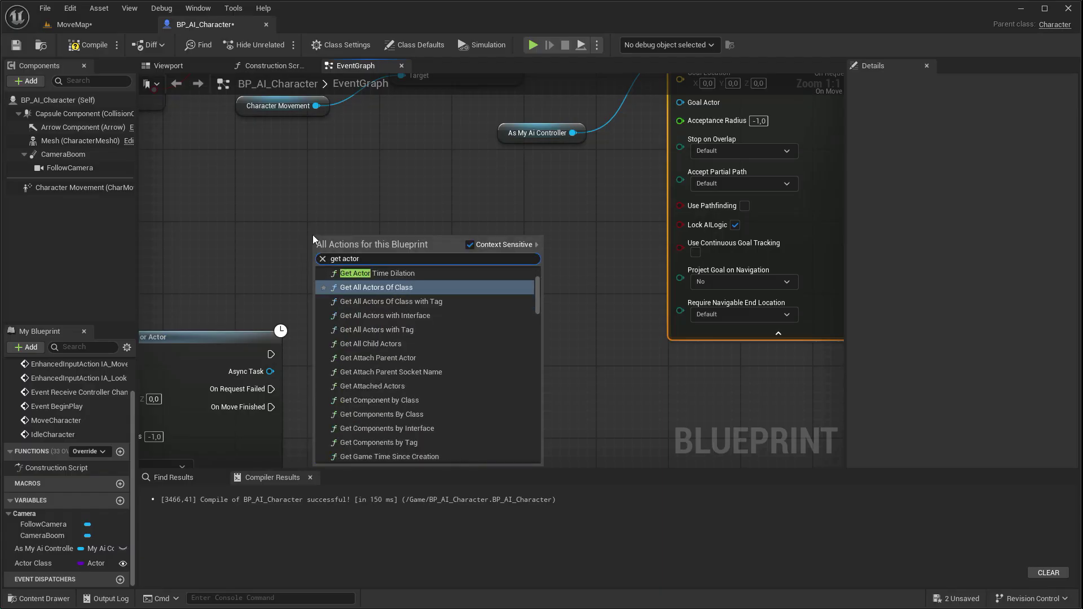
pyautogui.write(' loca')
pyautogui.click(352, 299)
pyautogui.scroll(-3, 340, 362)
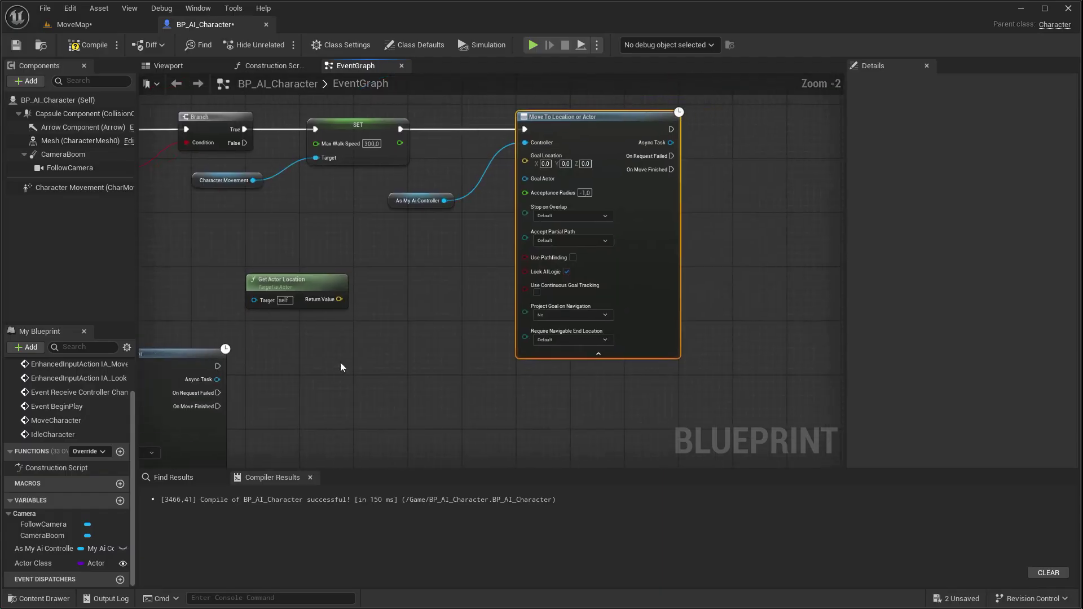
pyautogui.scroll(-3, 394, 342)
pyautogui.moveTo(467, 313); pyautogui.dragTo(469, 321)
pyautogui.moveTo(464, 269); pyautogui.dragTo(595, 389)
pyautogui.scroll(5, 533, 387)
pyautogui.moveTo(534, 388); pyautogui.dragTo(676, 349, button='right')
pyautogui.moveTo(620, 267); pyautogui.dragTo(374, 344)
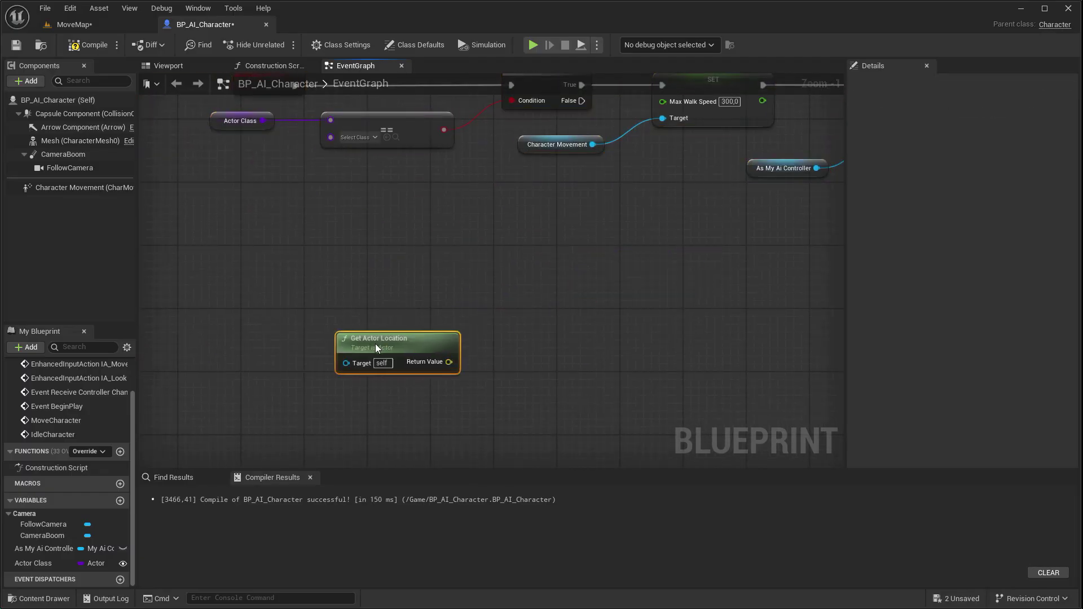
# Step: Offset the actor location and feed it into the move's Goal Location
pyautogui.moveTo(440, 370); pyautogui.dragTo(508, 370)
pyautogui.click(553, 424)
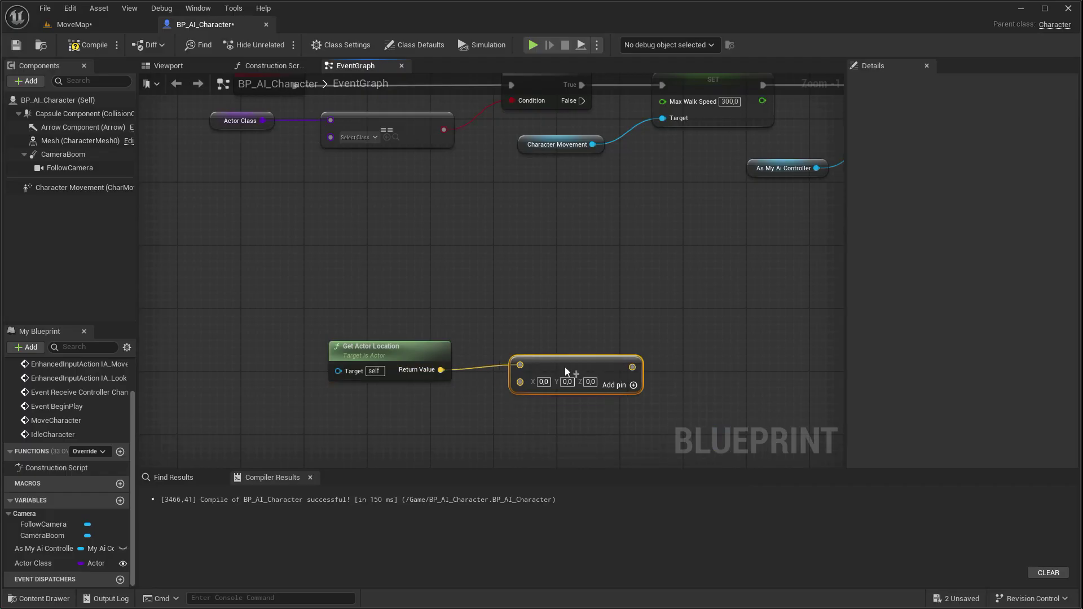
pyautogui.scroll(-2, 683, 371)
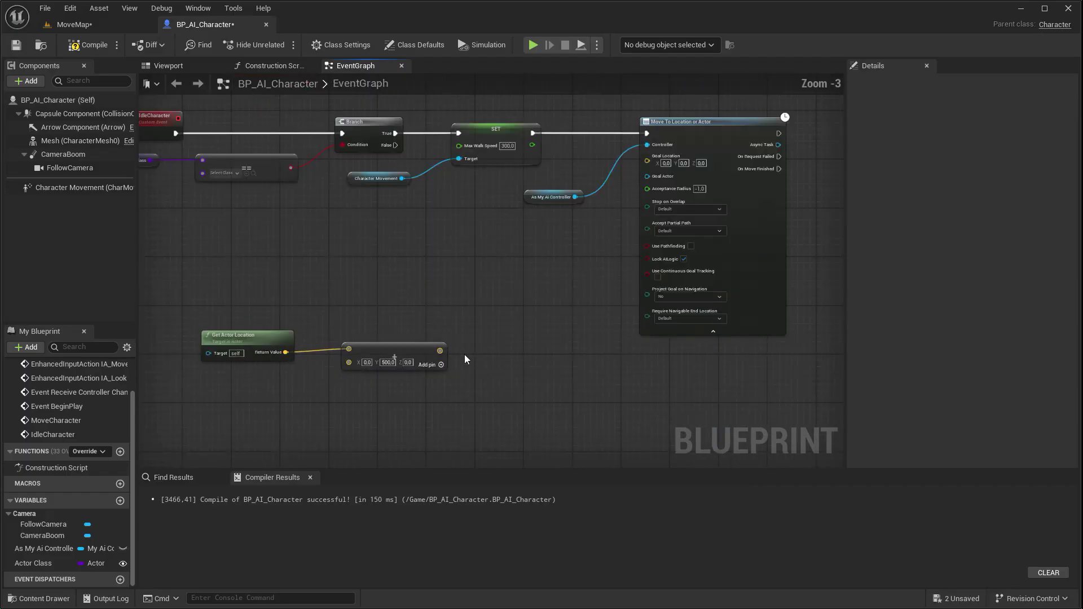
pyautogui.moveTo(440, 351); pyautogui.dragTo(647, 157)
pyautogui.moveTo(556, 195); pyautogui.dragTo(483, 191)
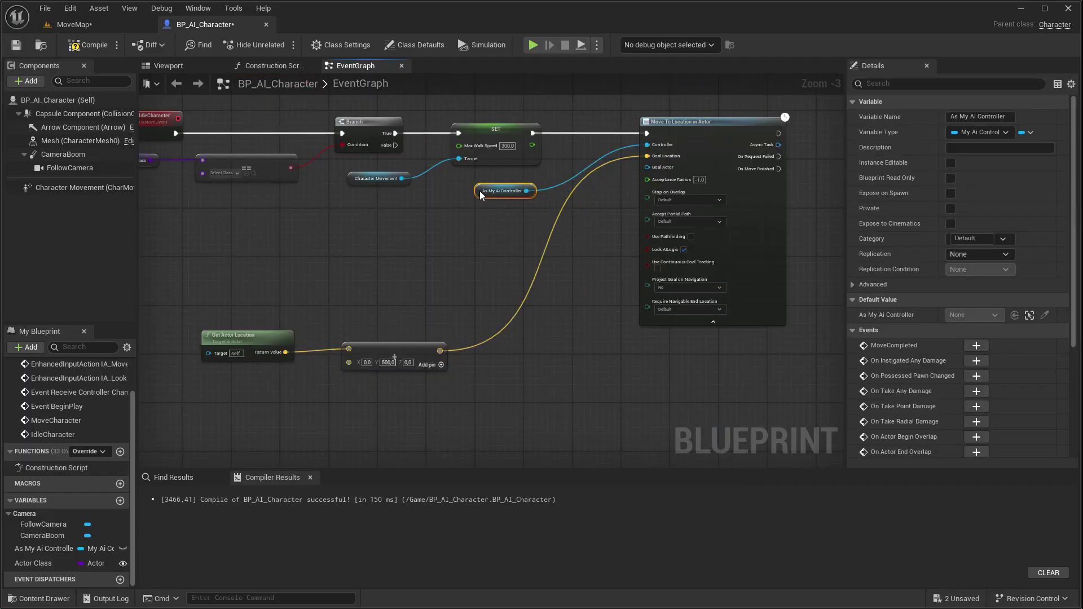
pyautogui.scroll(3, 620, 226)
# Step: Add a 0.5-second Delay after On Move Finished
pyautogui.moveTo(529, 204); pyautogui.dragTo(617, 198)
pyautogui.write('delay')
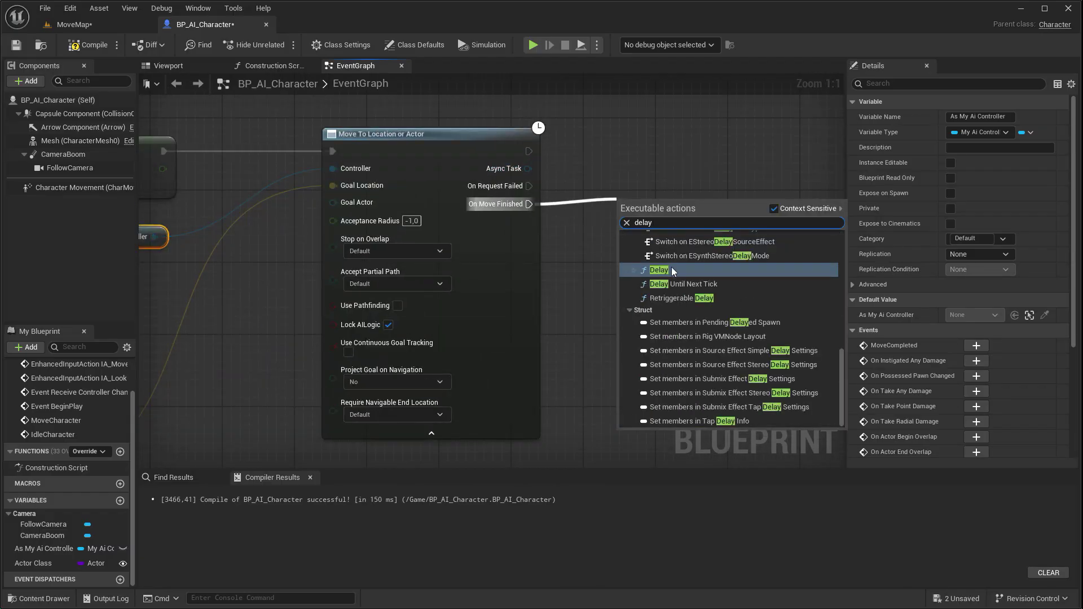
pyautogui.click(671, 266)
pyautogui.write('0,5')
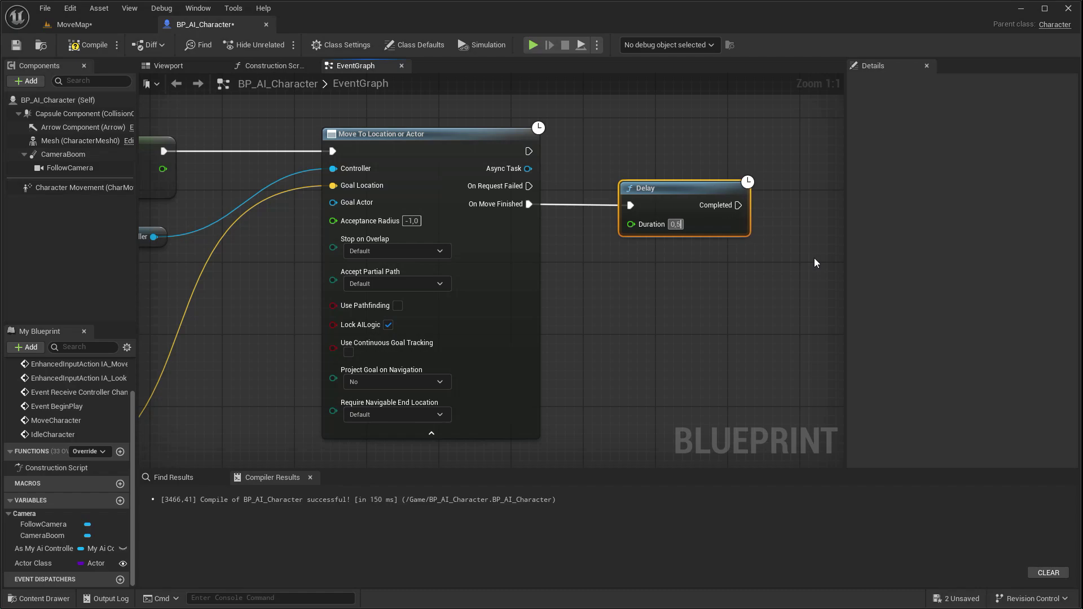
pyautogui.moveTo(693, 295); pyautogui.dragTo(648, 263, button='right')
# Step: Copy-paste the move and controller nodes and chain the copy after the Delay
pyautogui.scroll(-5, 697, 236)
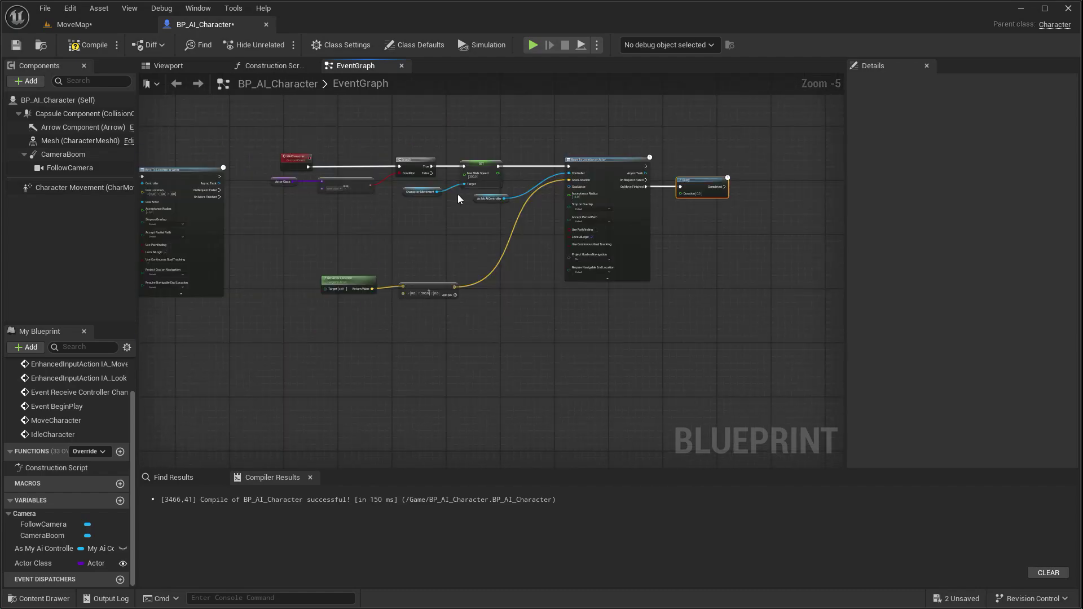
pyautogui.moveTo(458, 198); pyautogui.dragTo(668, 268)
pyautogui.hotkey('ctrl', 'c')
pyautogui.moveTo(668, 269); pyautogui.dragTo(539, 275, button='right')
pyautogui.scroll(3, 560, 271)
pyautogui.hotkey('ctrl', 'v')
pyautogui.moveTo(429, 200)
pyautogui.mouseDown()
pyautogui.moveTo(657, 249)
pyautogui.moveTo(607, 172)
pyautogui.moveTo(579, 181)
pyautogui.mouseUp()
pyautogui.scroll(-1, 811, 258)
pyautogui.moveTo(758, 238)
pyautogui.mouseDown(button='right')
pyautogui.moveTo(810, 259)
pyautogui.moveTo(502, 237)
pyautogui.mouseUp(button='right')
pyautogui.scroll(3, 502, 237)
# Step: Add a second 0.5-second Delay after the second move finishes
pyautogui.moveTo(473, 243); pyautogui.dragTo(537, 242)
pyautogui.write('delay')
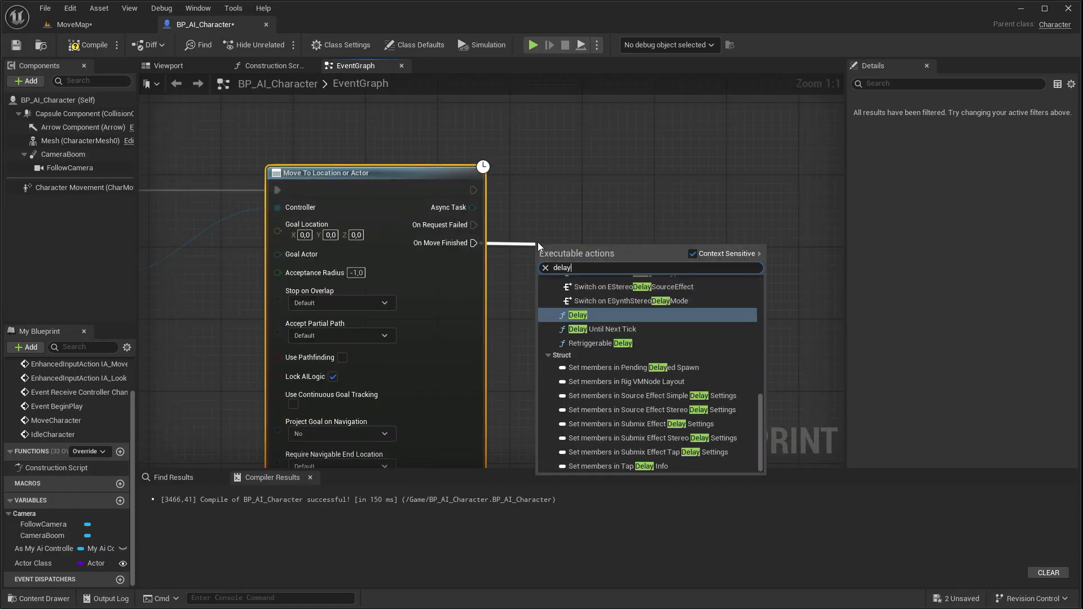
pyautogui.click(601, 315)
pyautogui.write('0,5')
pyautogui.press('Return')
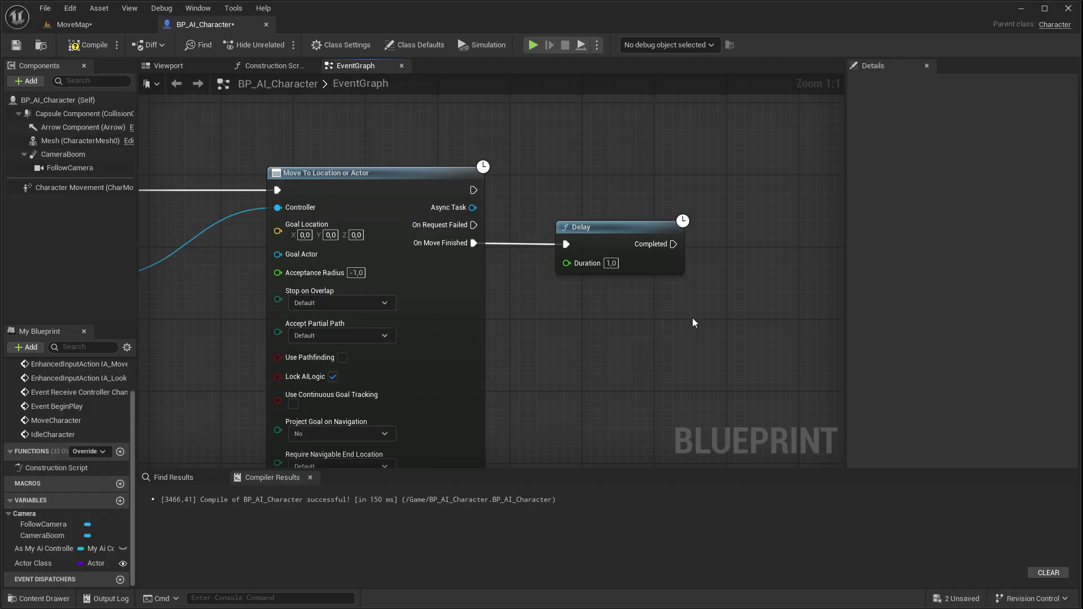
# Step: Loop the second Delay back into the first move, routed through reroute points
pyautogui.scroll(-3, 692, 318)
pyautogui.moveTo(829, 243)
pyautogui.mouseDown()
pyautogui.moveTo(474, 195)
pyautogui.moveTo(514, 170)
pyautogui.mouseUp()
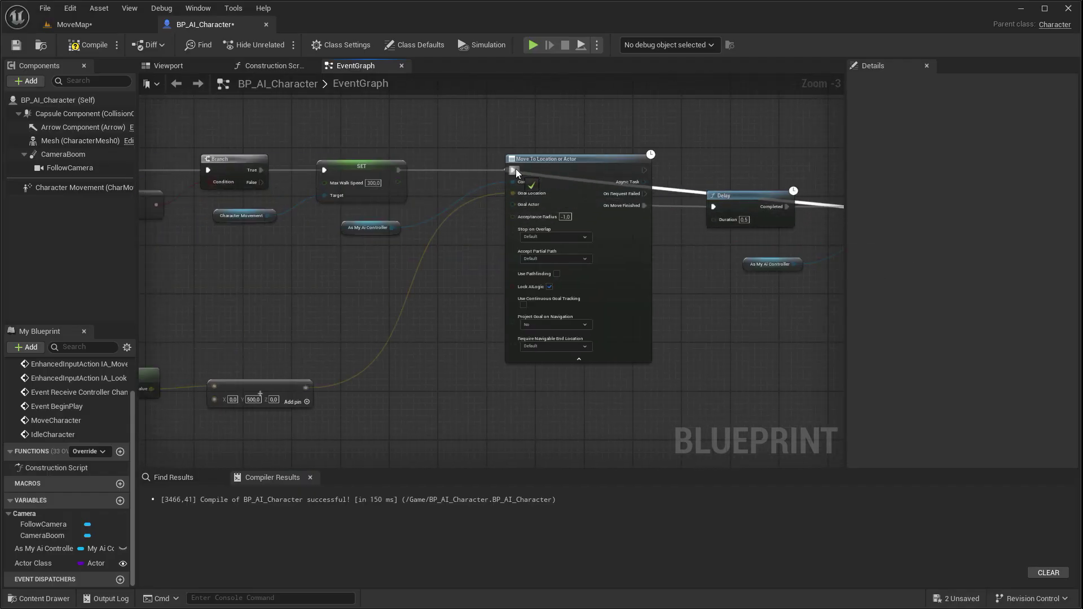
pyautogui.moveTo(624, 228); pyautogui.dragTo(222, 226, button='right')
pyautogui.doubleClick(689, 229)
pyautogui.moveTo(690, 229); pyautogui.dragTo(727, 140)
pyautogui.moveTo(358, 154); pyautogui.dragTo(603, 181, button='right')
pyautogui.doubleClick(598, 175)
pyautogui.moveTo(598, 176); pyautogui.dragTo(360, 170)
# Step: Add a second location offset node with a Y value of 500
pyautogui.moveTo(360, 170); pyautogui.dragTo(575, 97, button='right')
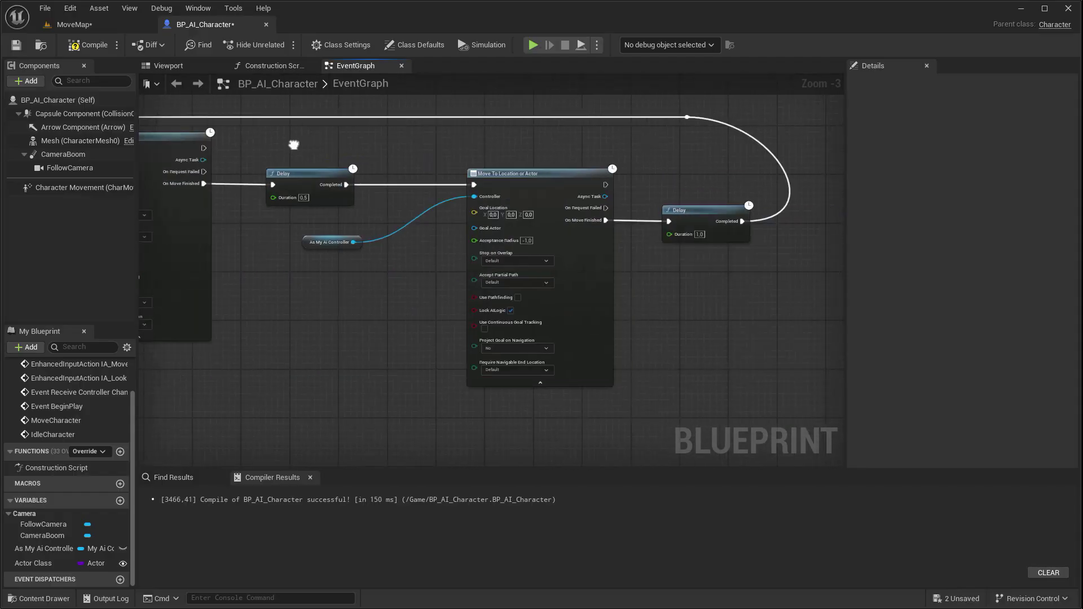
pyautogui.scroll(2, 497, 305)
pyautogui.moveTo(496, 296); pyautogui.dragTo(660, 203)
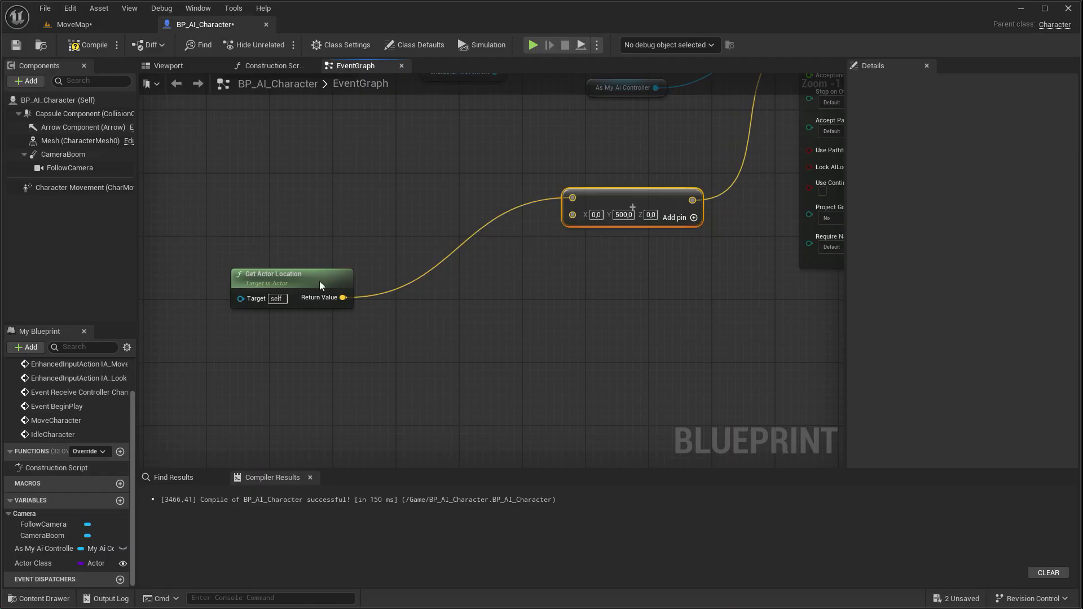
pyautogui.moveTo(320, 281); pyautogui.dragTo(334, 335)
pyautogui.moveTo(529, 358); pyautogui.dragTo(529, 358)
pyautogui.click(564, 438)
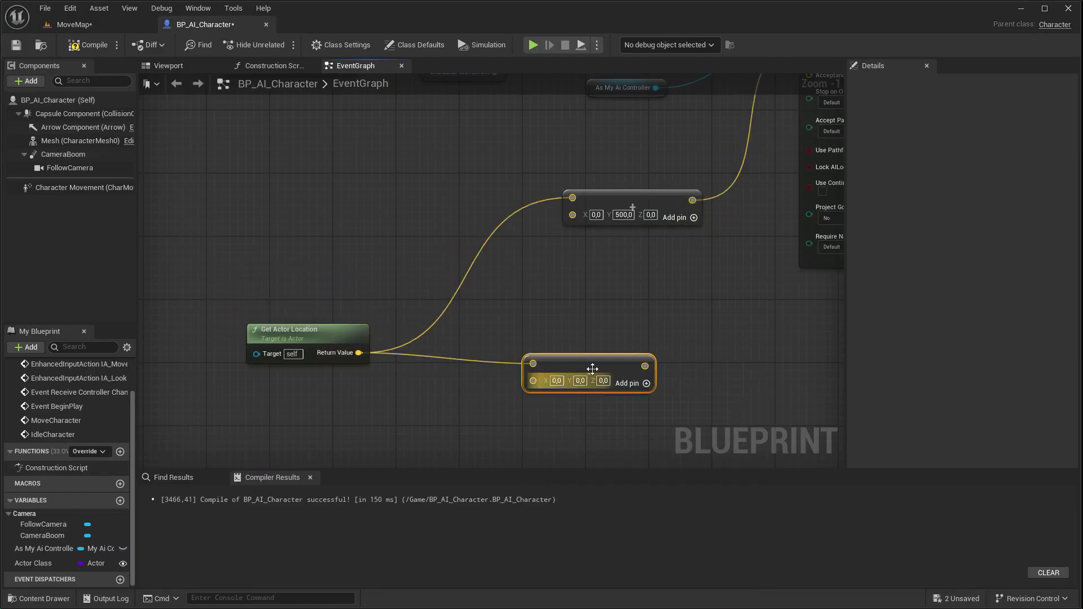
pyautogui.moveTo(598, 368); pyautogui.dragTo(640, 359)
pyautogui.write('500')
pyautogui.press('Return')
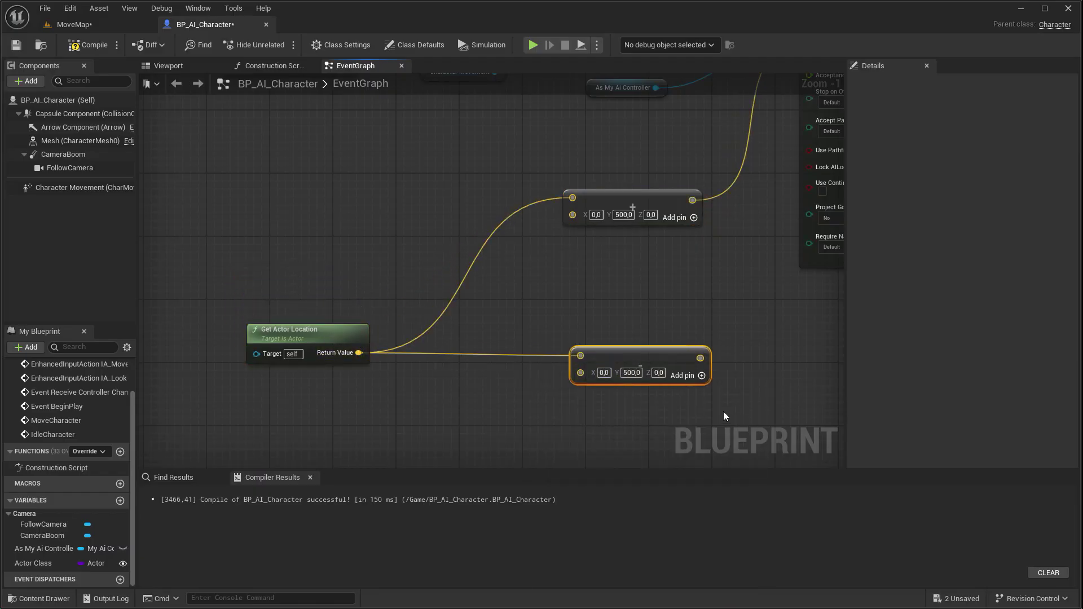
# Step: Wire the 500 Y offset into the second move's Goal Location
pyautogui.scroll(-4, 723, 411)
pyautogui.moveTo(724, 412); pyautogui.dragTo(248, 312, button='right')
pyautogui.scroll(3, 440, 321)
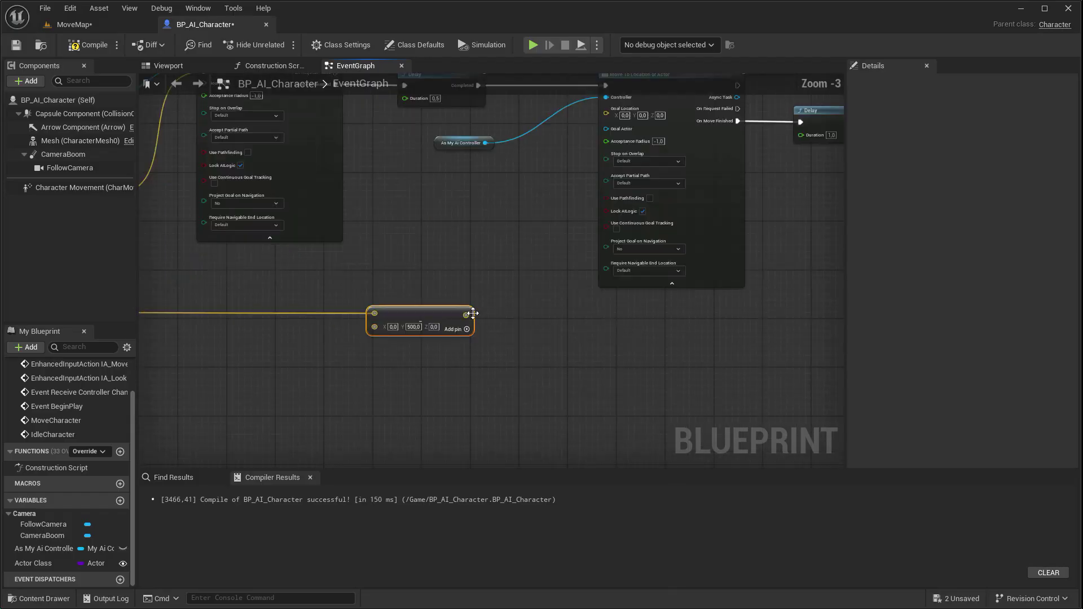
pyautogui.moveTo(447, 377); pyautogui.dragTo(602, 146)
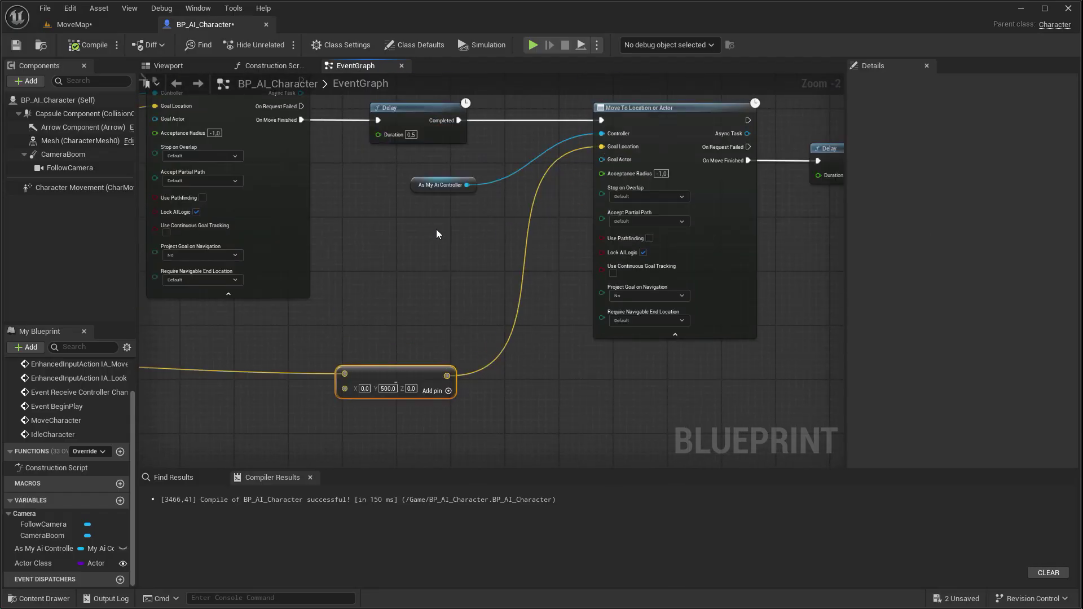
pyautogui.moveTo(438, 228); pyautogui.dragTo(675, 280, button='right')
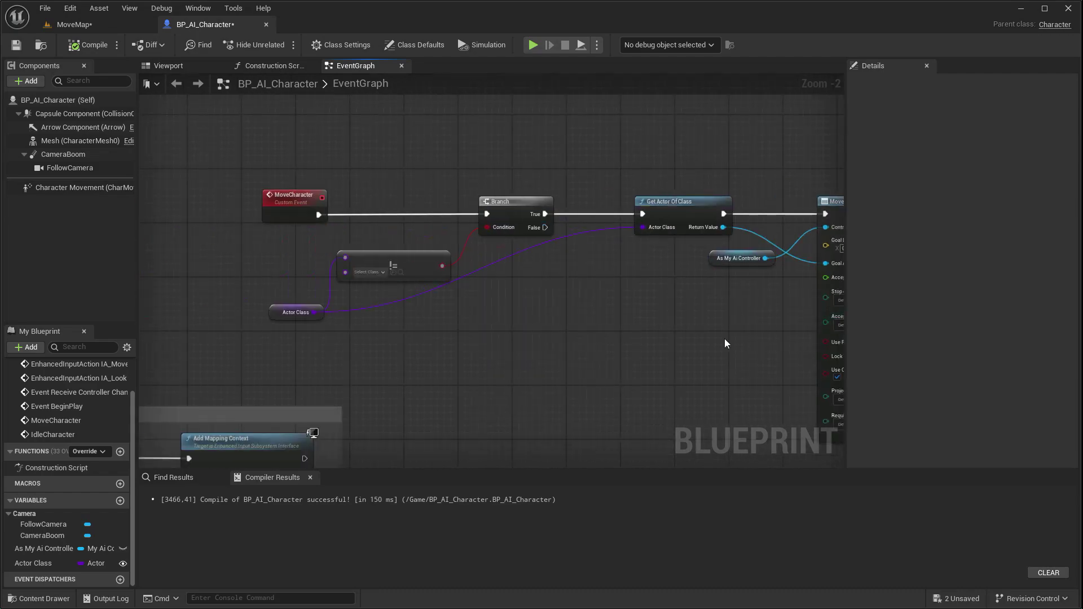
pyautogui.moveTo(676, 280); pyautogui.dragTo(584, 274, button='right')
pyautogui.scroll(2, 699, 271)
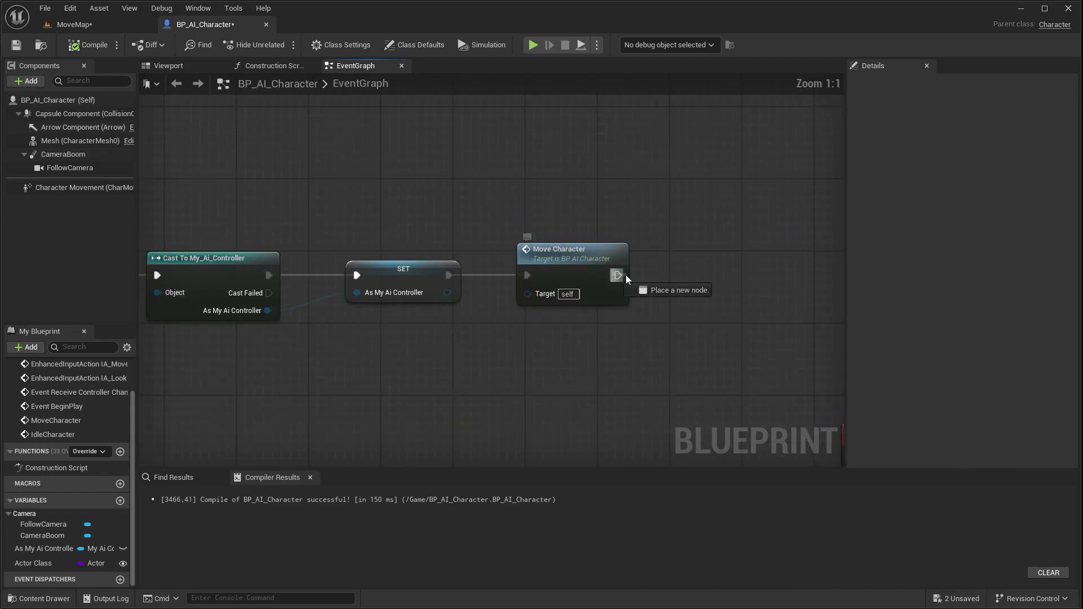
pyautogui.moveTo(616, 275); pyautogui.dragTo(696, 279)
pyautogui.write('idle')
pyautogui.click(751, 327)
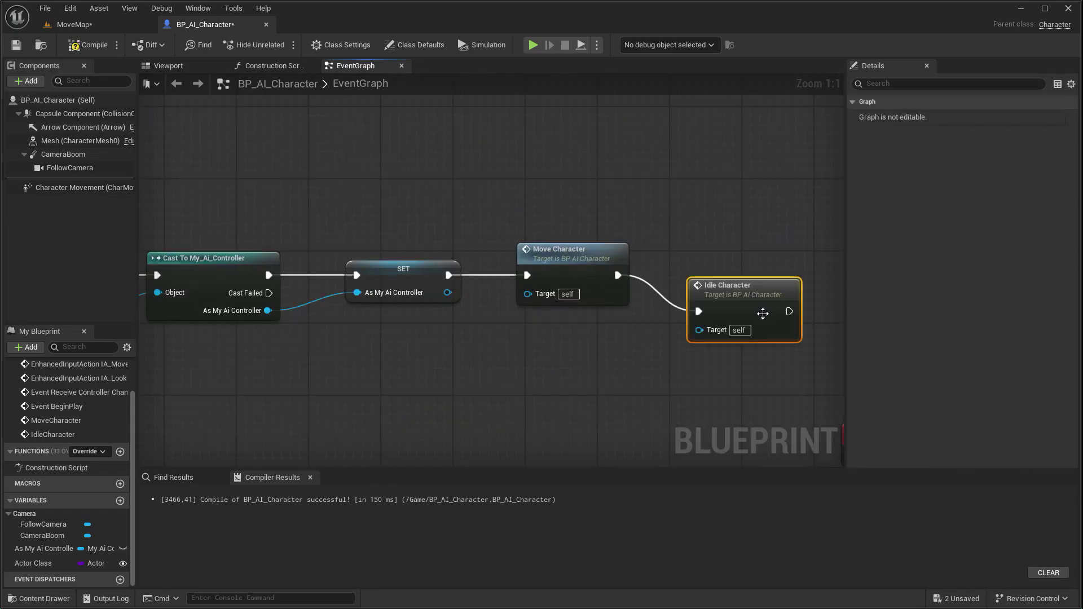
pyautogui.moveTo(762, 291); pyautogui.dragTo(760, 252)
pyautogui.click(107, 26)
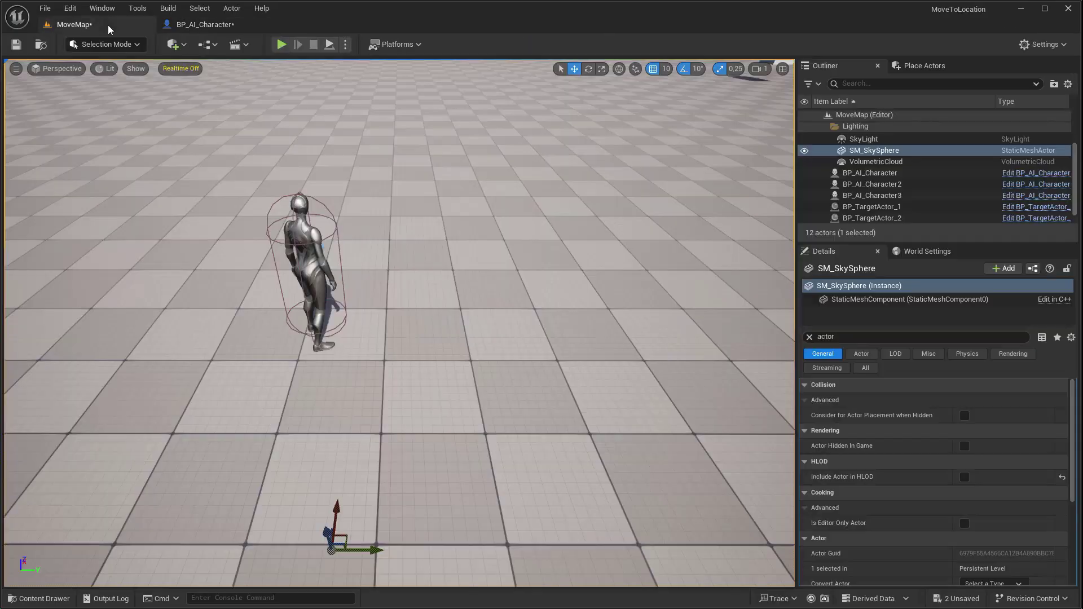
pyautogui.click(282, 44)
pyautogui.click(330, 45)
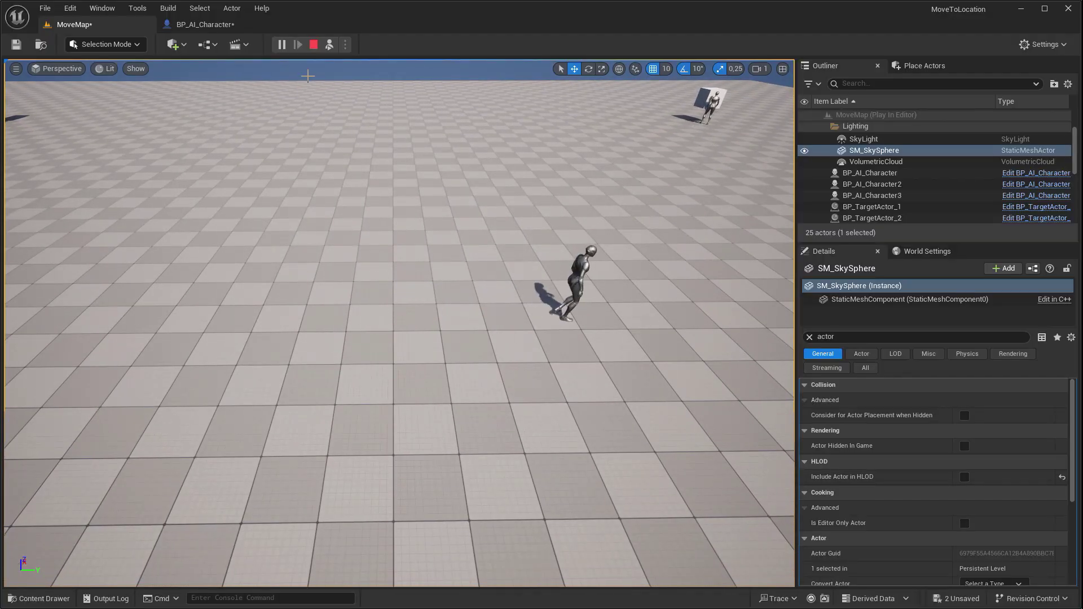
pyautogui.click(312, 45)
pyautogui.click(205, 25)
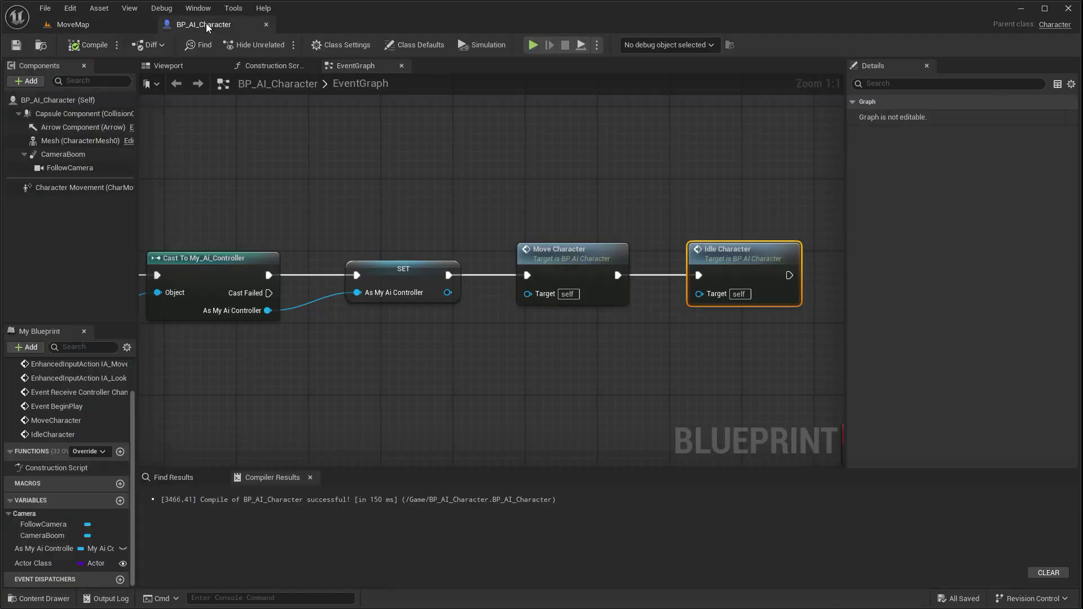
# Step: Add a Pawn Sensing component and create its On See Pawn event
pyautogui.click(32, 82)
pyautogui.write('pawn')
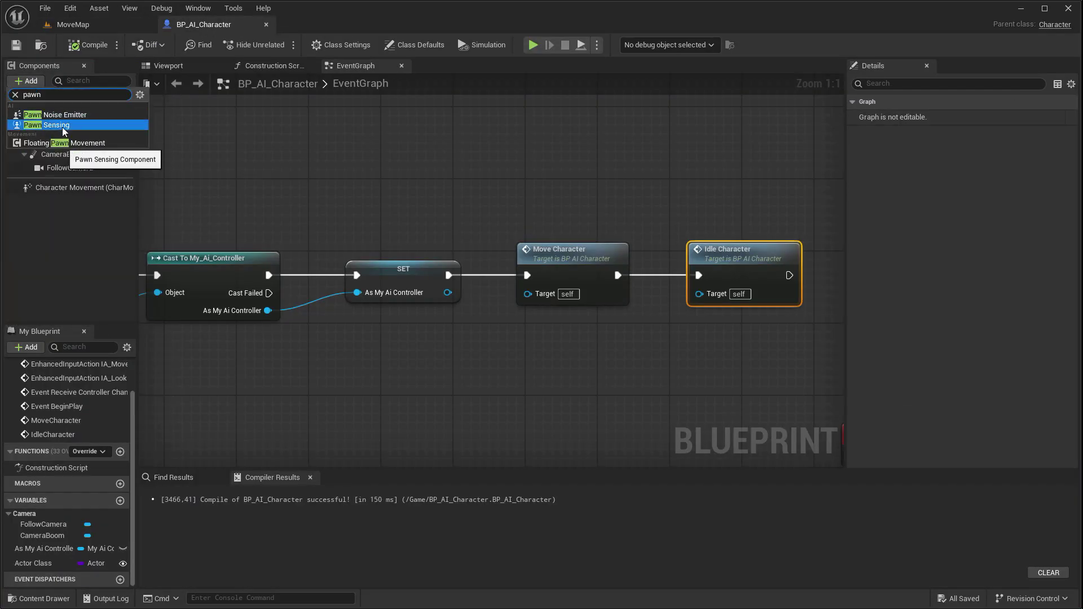
pyautogui.click(62, 127)
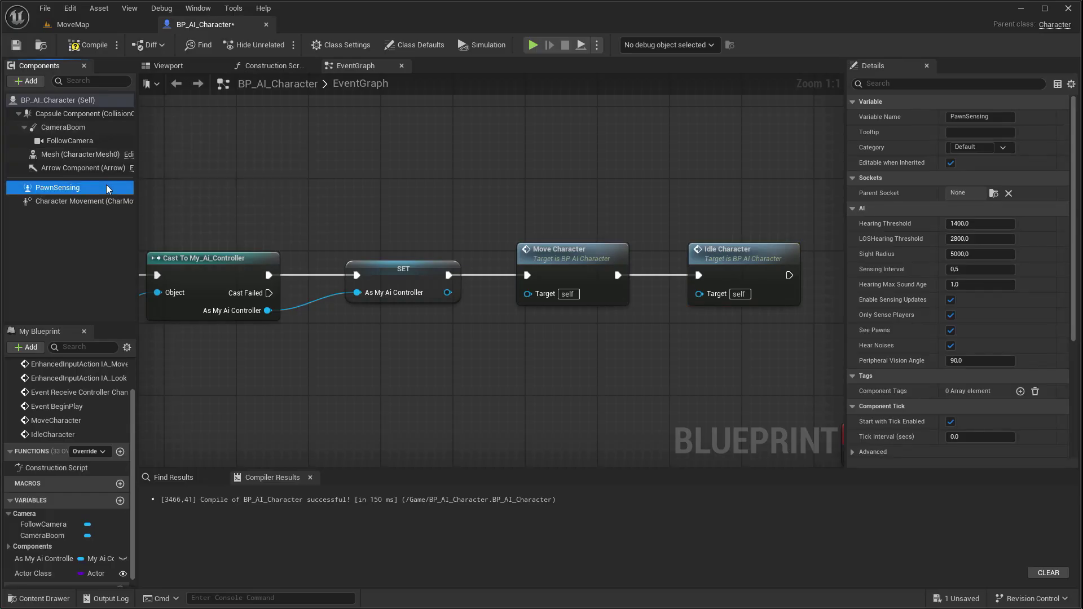
pyautogui.moveTo(1073, 263); pyautogui.dragTo(1075, 379)
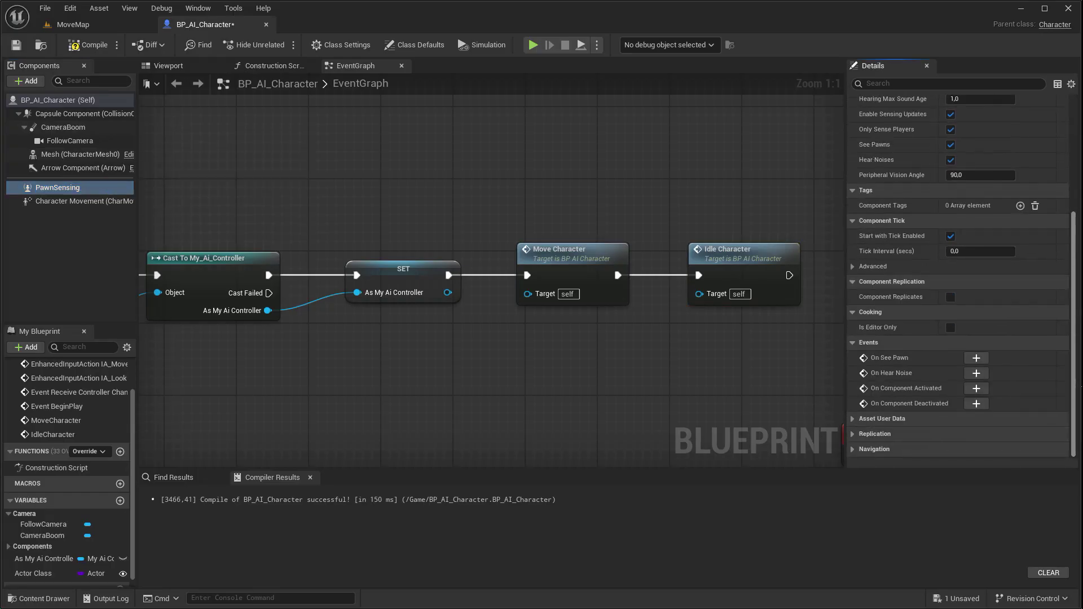
pyautogui.click(975, 360)
pyautogui.scroll(-3, 556, 366)
pyautogui.scroll(-3, 339, 433)
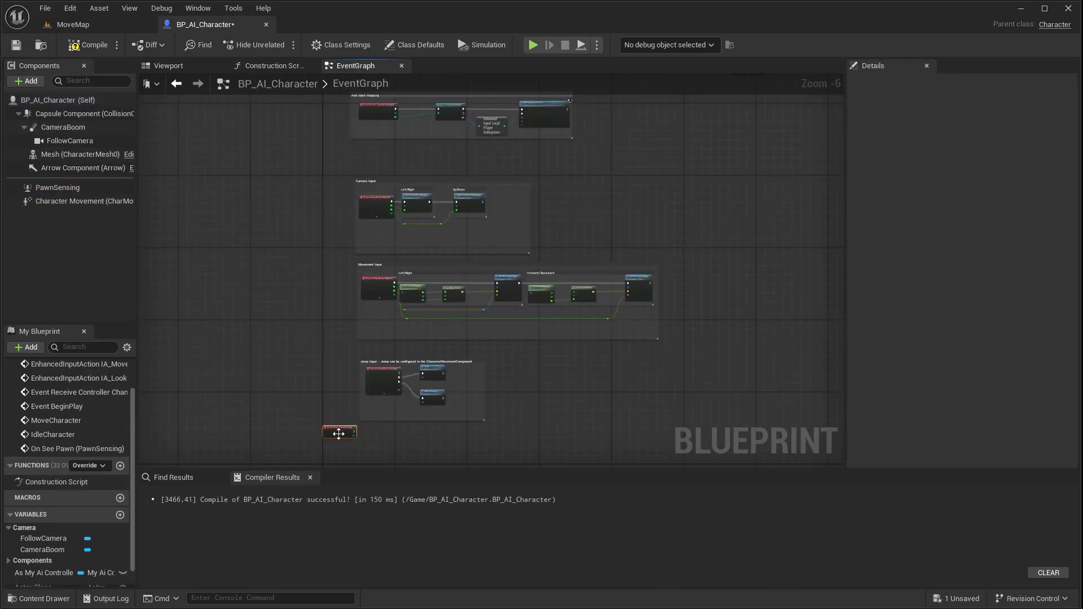
pyautogui.scroll(5, 338, 434)
pyautogui.scroll(2, 496, 169)
pyautogui.scroll(-1, 346, 175)
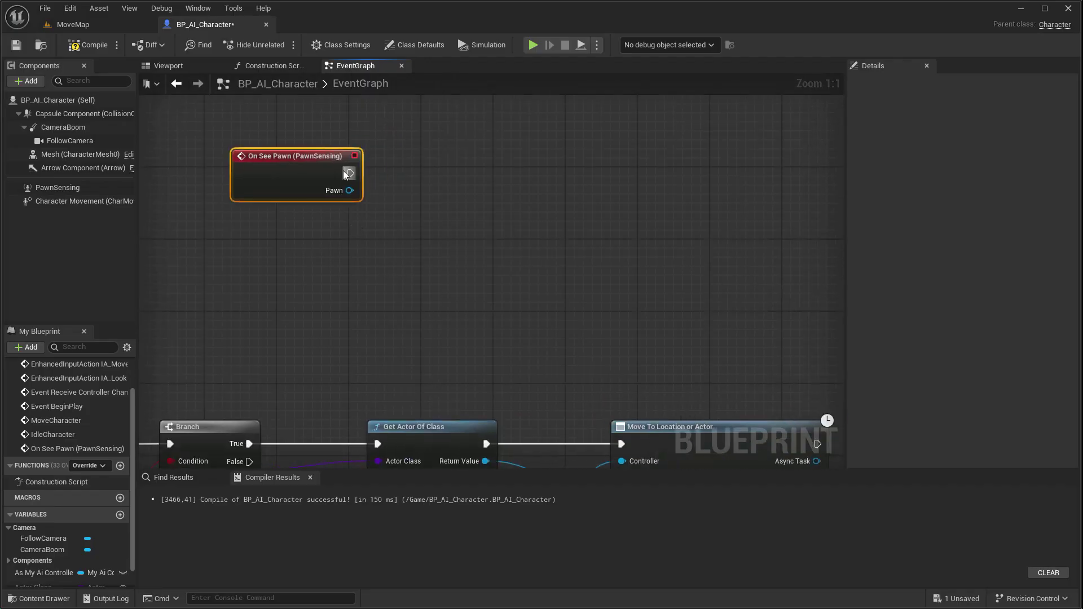
# Step: Follow On See Pawn with an Is Valid check and a Branch
pyautogui.moveTo(348, 173); pyautogui.dragTo(483, 173)
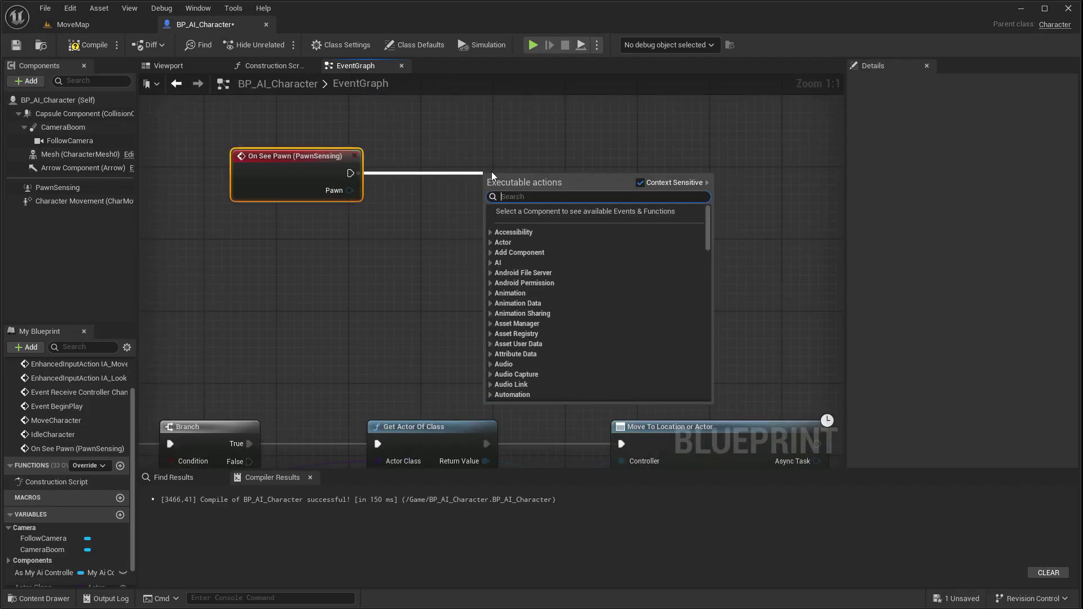
pyautogui.write('is valid')
pyautogui.click(537, 369)
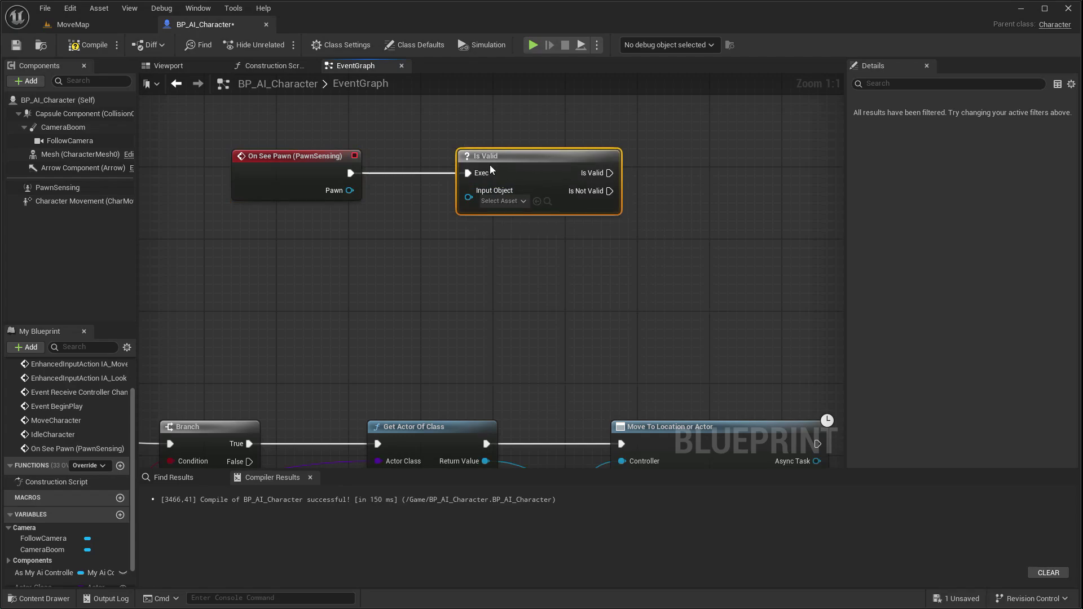
pyautogui.moveTo(500, 164); pyautogui.dragTo(327, 168, button='right')
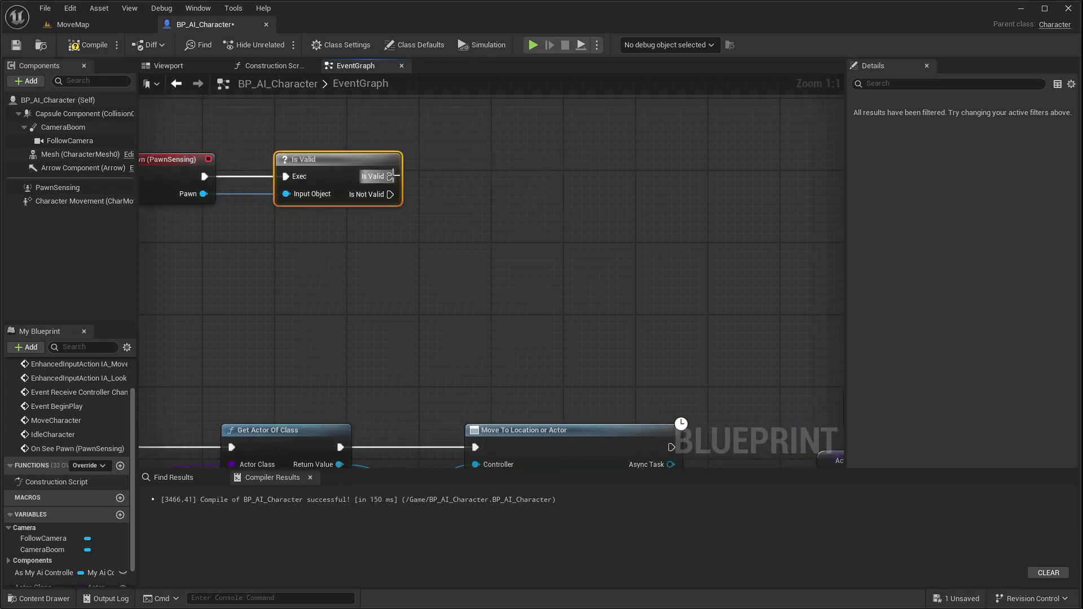
pyautogui.moveTo(391, 176); pyautogui.dragTo(513, 178)
pyautogui.write('bra')
pyautogui.click(577, 290)
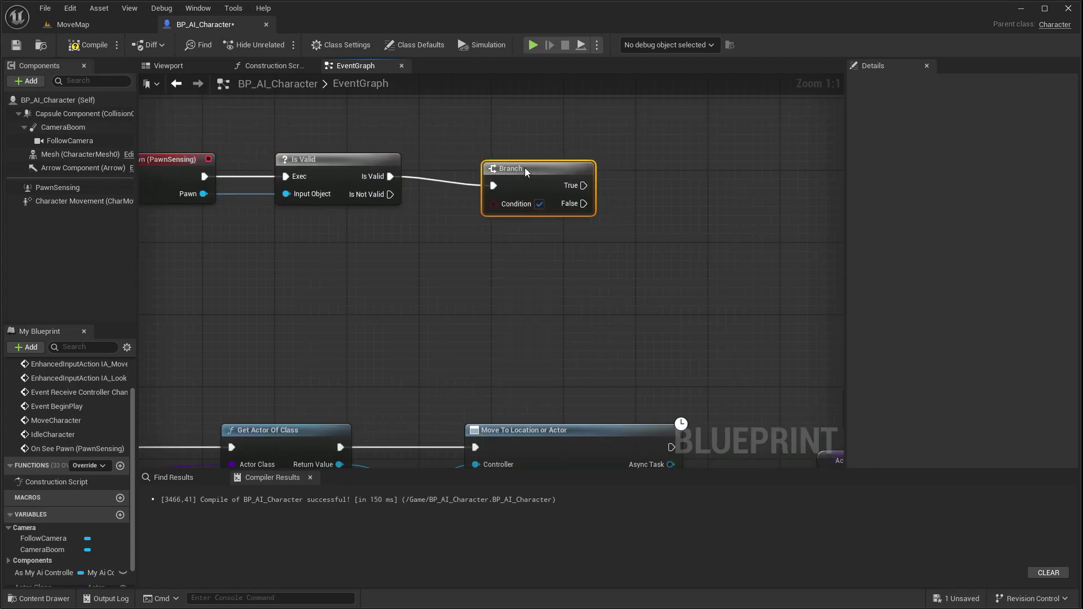
# Step: Drive the Branch condition with an Actor Class equality comparison
pyautogui.scroll(-2, 133, 485)
pyautogui.moveTo(56, 563)
pyautogui.mouseDown()
pyautogui.moveTo(295, 266)
pyautogui.moveTo(414, 258)
pyautogui.mouseUp()
pyautogui.click(311, 275)
pyautogui.write('==')
pyautogui.press('Return')
pyautogui.keyDown('ctrl'); pyautogui.click(320, 262); pyautogui.keyUp('ctrl')
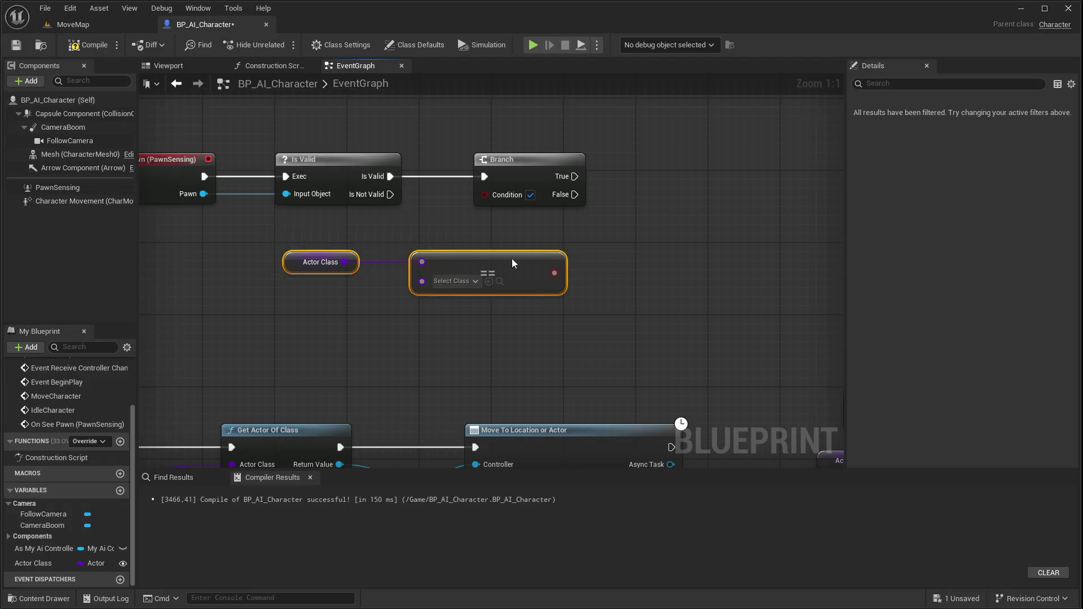
pyautogui.moveTo(319, 262); pyautogui.dragTo(185, 253)
pyautogui.moveTo(418, 263); pyautogui.dragTo(485, 194)
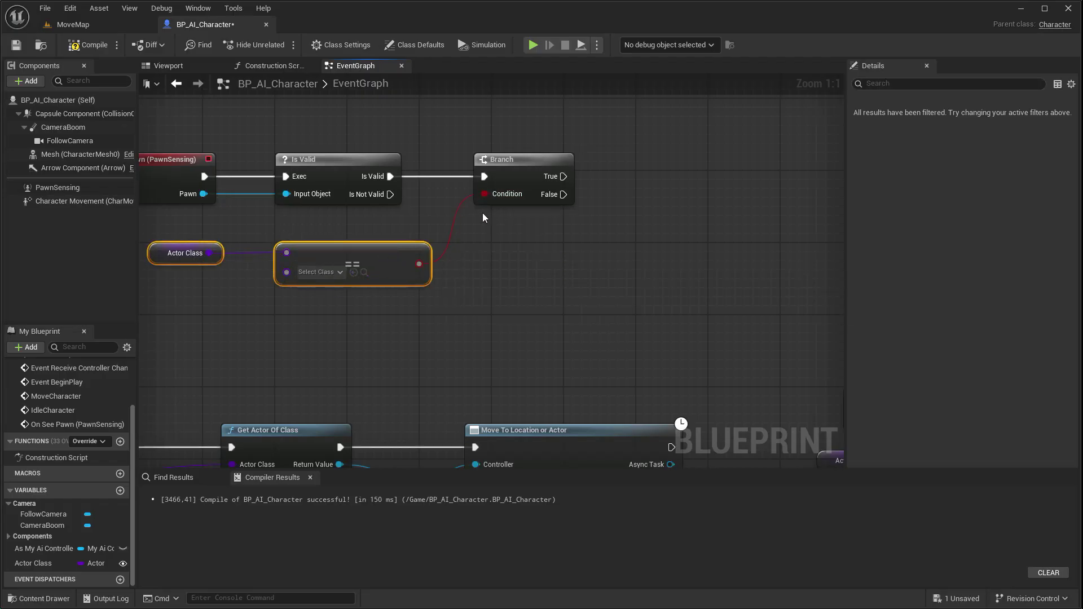
pyautogui.scroll(-1, 407, 283)
pyautogui.scroll(-1, 395, 294)
pyautogui.scroll(-2, 389, 307)
pyautogui.scroll(1, 527, 321)
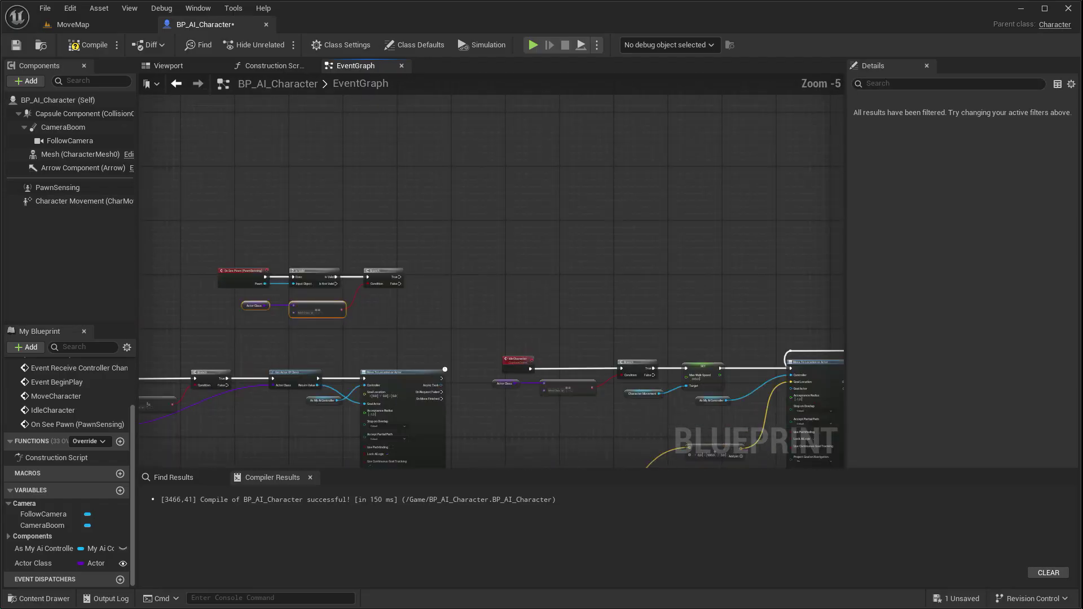
# Step: Connect the reroute point into the Branch input and tidy its position
pyautogui.scroll(3, 527, 321)
pyautogui.moveTo(590, 176); pyautogui.dragTo(741, 181, button='right')
pyautogui.moveTo(741, 181); pyautogui.dragTo(277, 228)
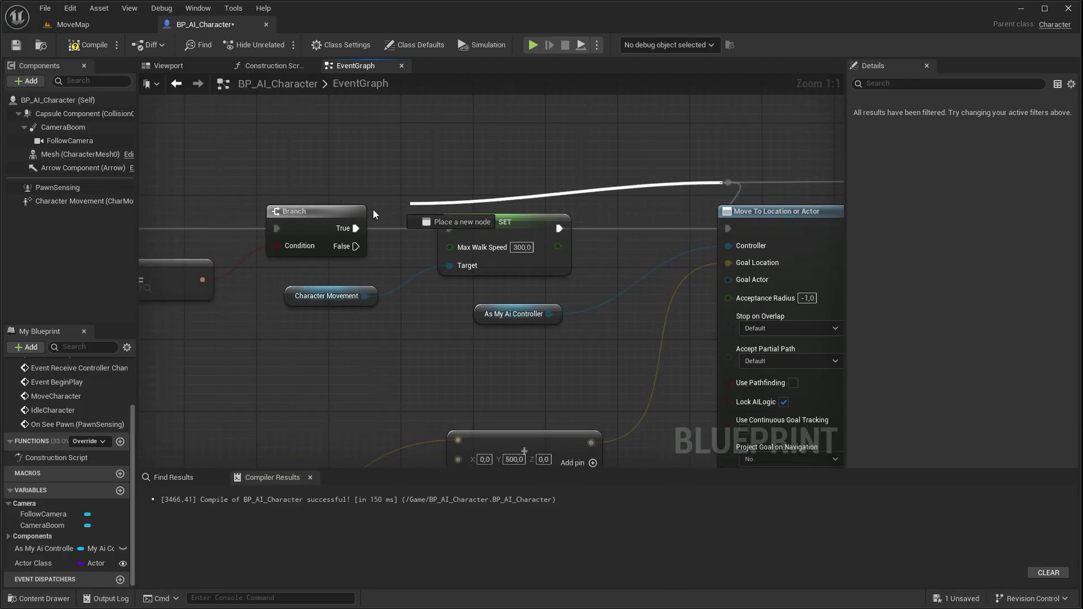
pyautogui.moveTo(728, 181); pyautogui.dragTo(557, 175)
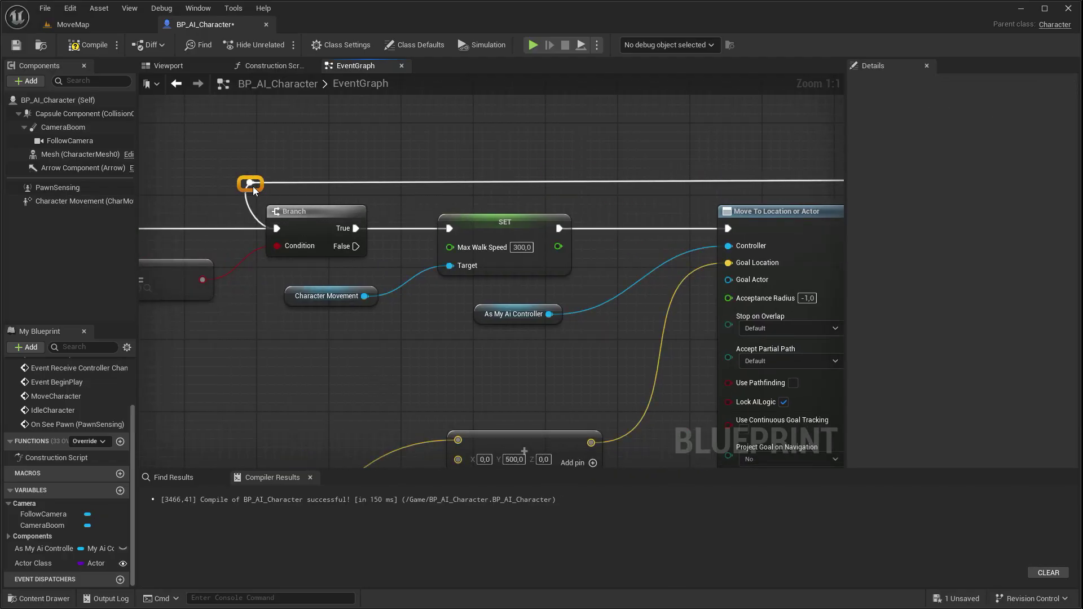
pyautogui.moveTo(253, 186); pyautogui.dragTo(260, 175)
pyautogui.moveTo(395, 141); pyautogui.dragTo(465, 149, button='right')
# Step: Copy the Max Walk Speed setter onto the Branch's True path with speed 600
pyautogui.moveTo(471, 207); pyautogui.dragTo(535, 265)
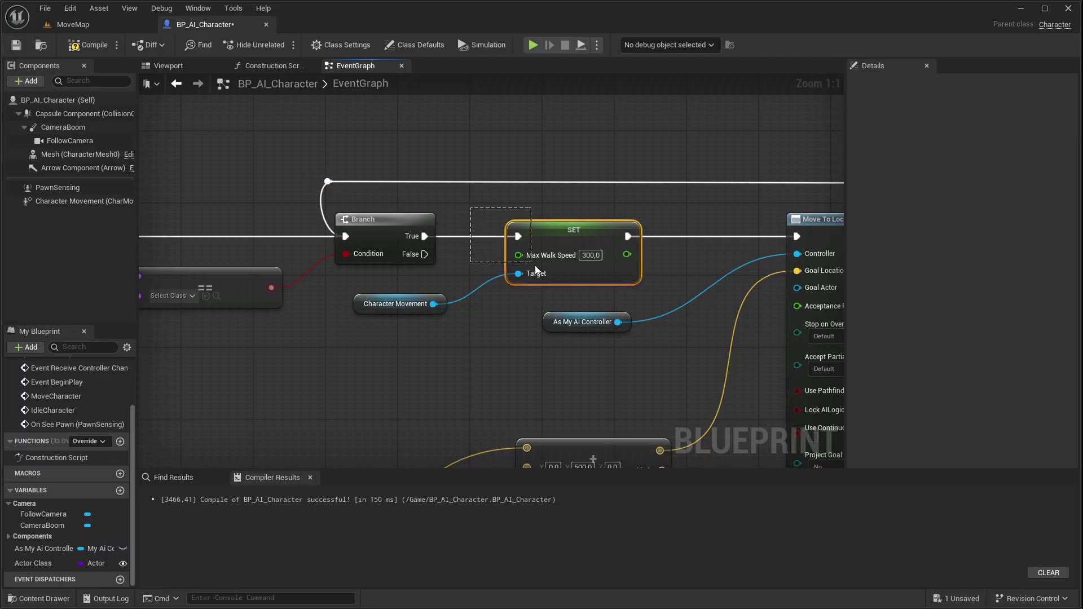
pyautogui.keyDown('ctrl'); pyautogui.click(398, 303); pyautogui.keyUp('ctrl')
pyautogui.rightClick(539, 237)
pyautogui.scroll(-4, 534, 336)
pyautogui.scroll(1, 580, 291)
pyautogui.moveTo(580, 291); pyautogui.dragTo(399, 314, button='right')
pyautogui.scroll(3, 401, 314)
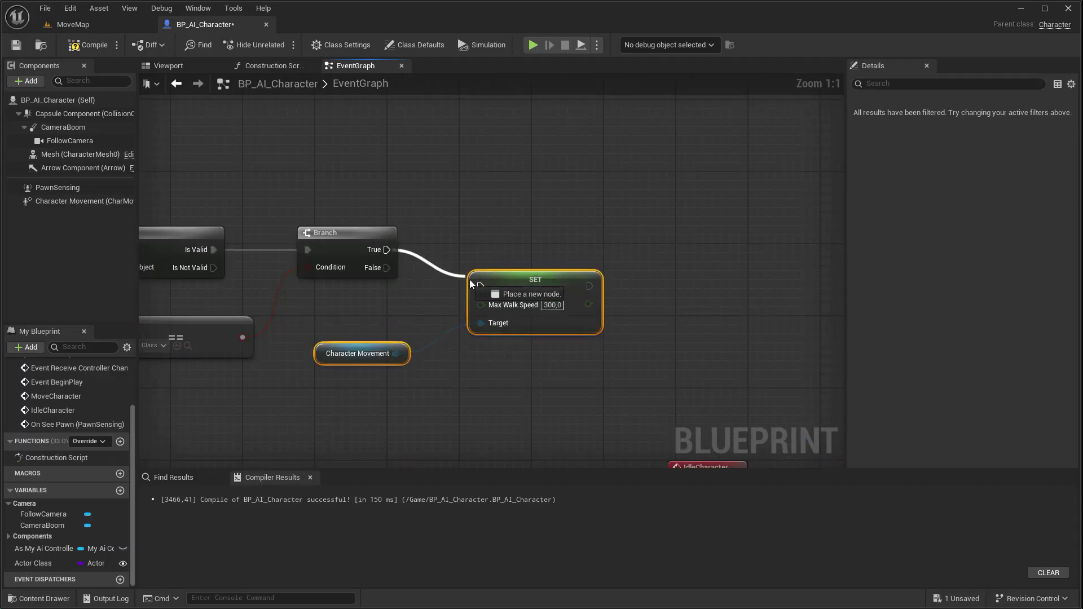
pyautogui.write('q600')
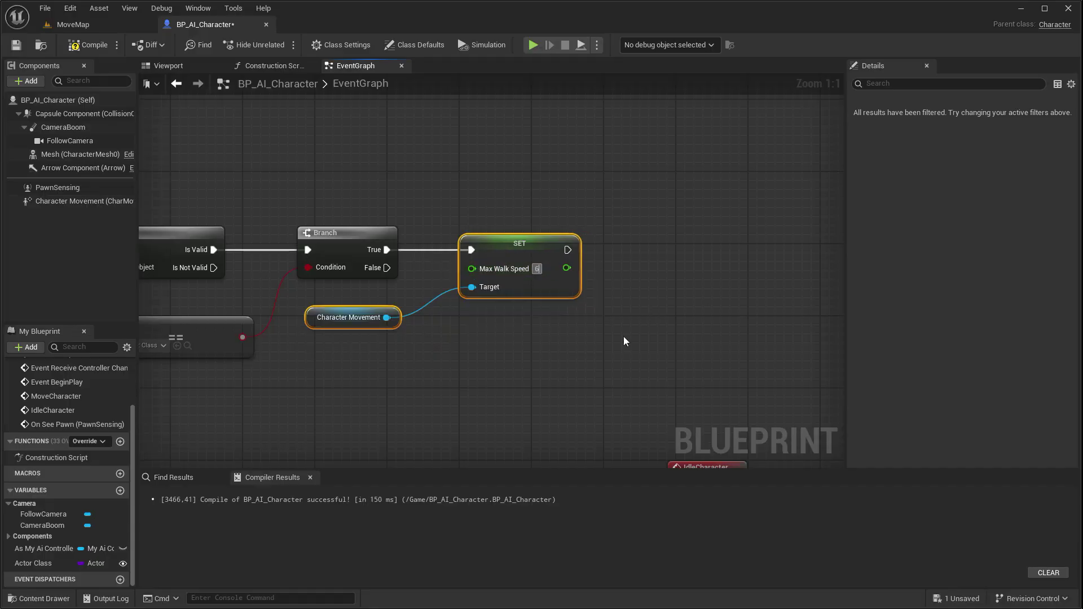
pyautogui.click(599, 351)
# Step: Store the seen Pawn's class in Actor Class via Get Class and a setter
pyautogui.moveTo(537, 365); pyautogui.dragTo(263, 283, button='right')
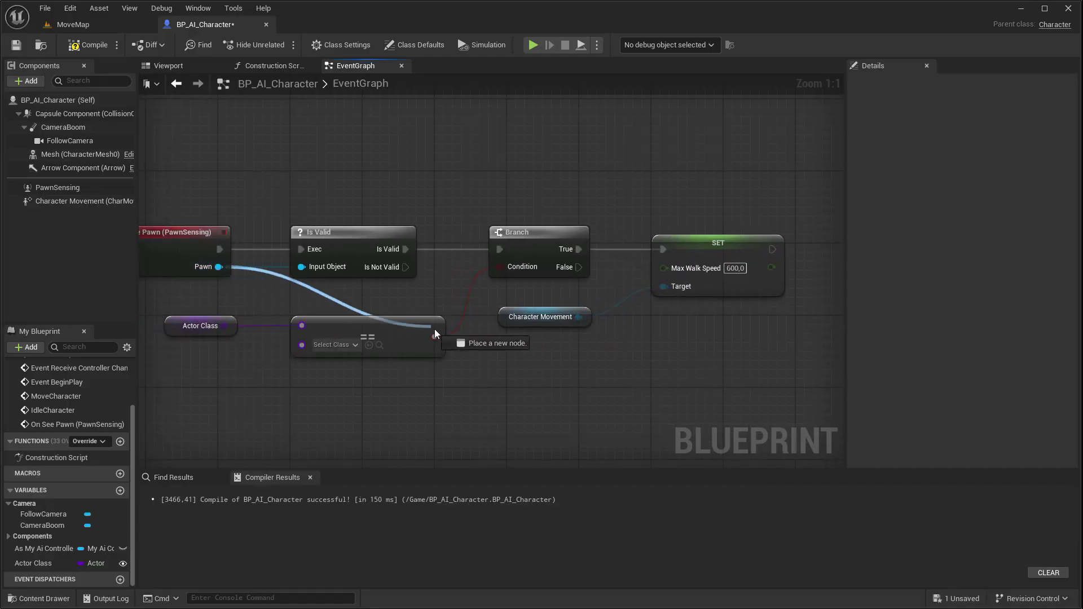
pyautogui.moveTo(434, 329); pyautogui.dragTo(519, 359)
pyautogui.write('get class')
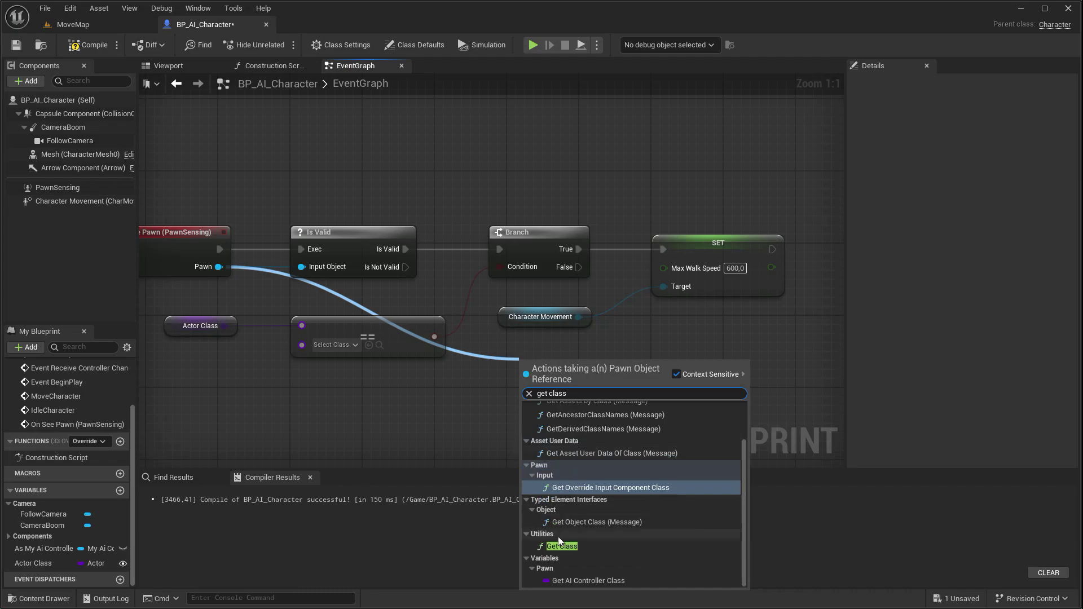
pyautogui.click(564, 550)
pyautogui.moveTo(587, 361); pyautogui.dragTo(697, 367)
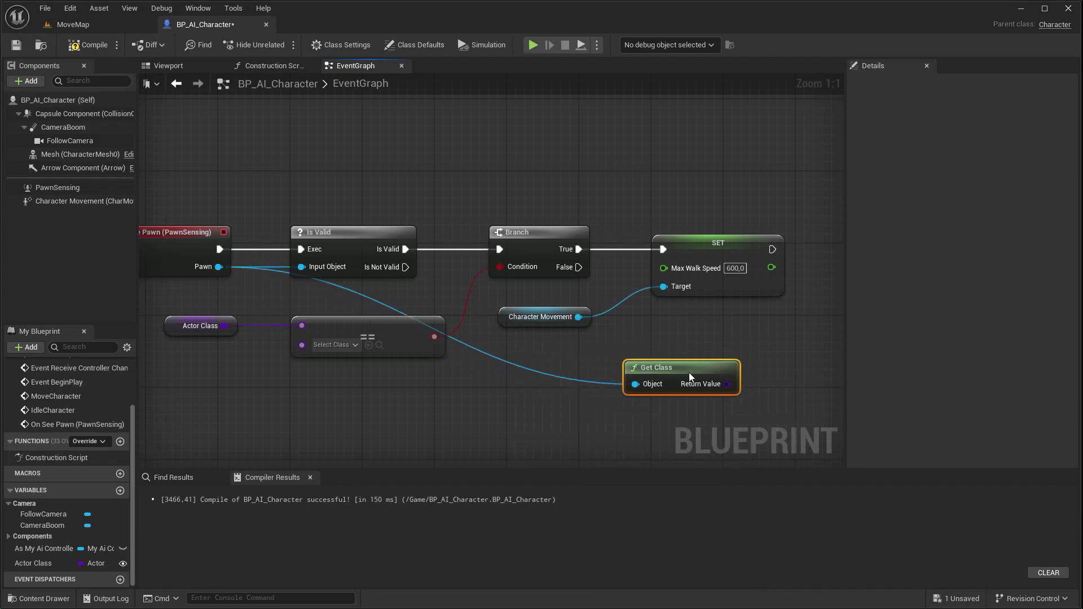
pyautogui.moveTo(699, 365); pyautogui.dragTo(383, 332, button='right')
pyautogui.moveTo(45, 564); pyautogui.dragTo(480, 166)
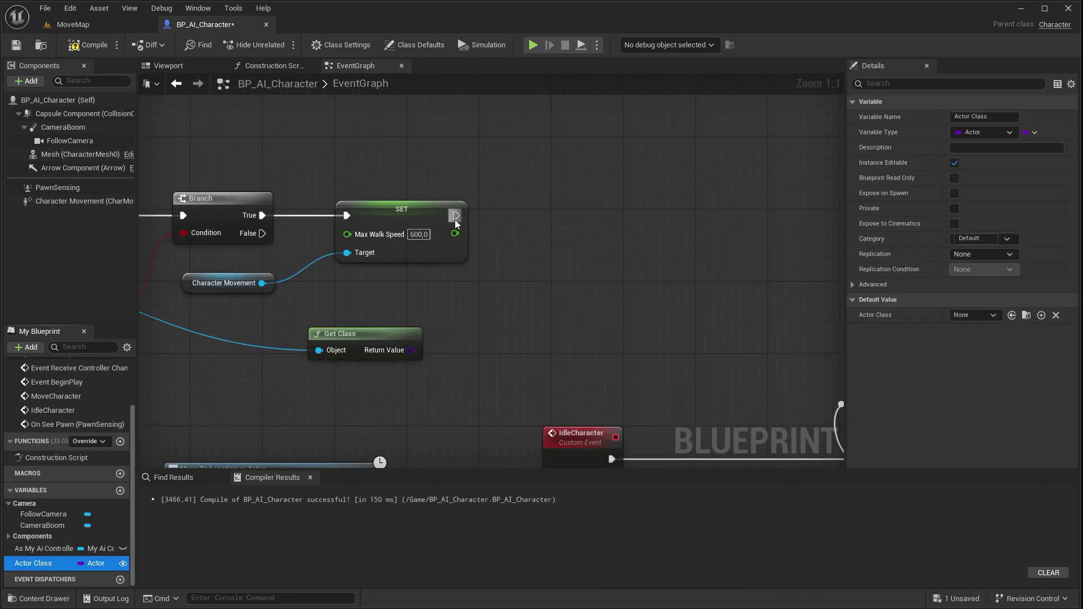
pyautogui.moveTo(456, 222); pyautogui.dragTo(456, 220)
pyautogui.moveTo(418, 351); pyautogui.dragTo(550, 243)
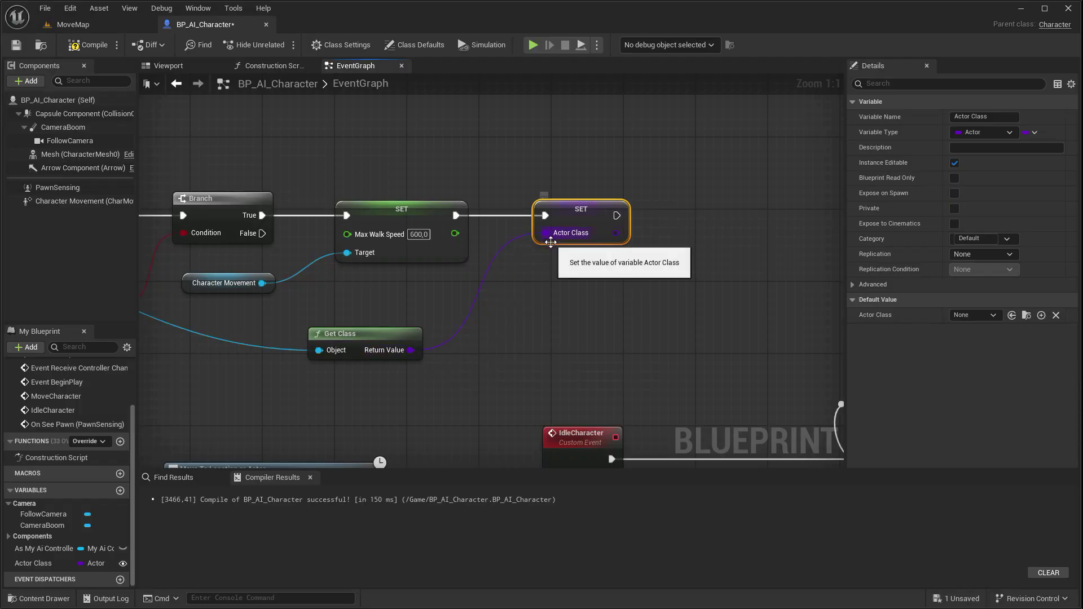
# Step: Save the blueprint and call Move Character after the Actor Class setter
pyautogui.hotkey('ctrl', 's')
pyautogui.moveTo(617, 216); pyautogui.dragTo(698, 218)
pyautogui.write('move')
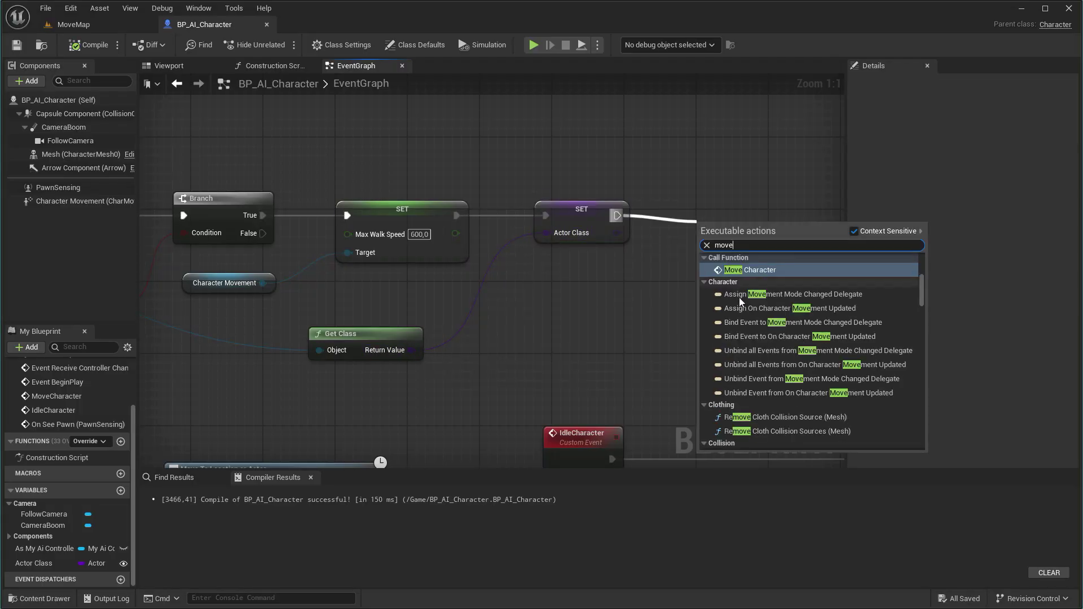
pyautogui.click(722, 284)
pyautogui.click(119, 28)
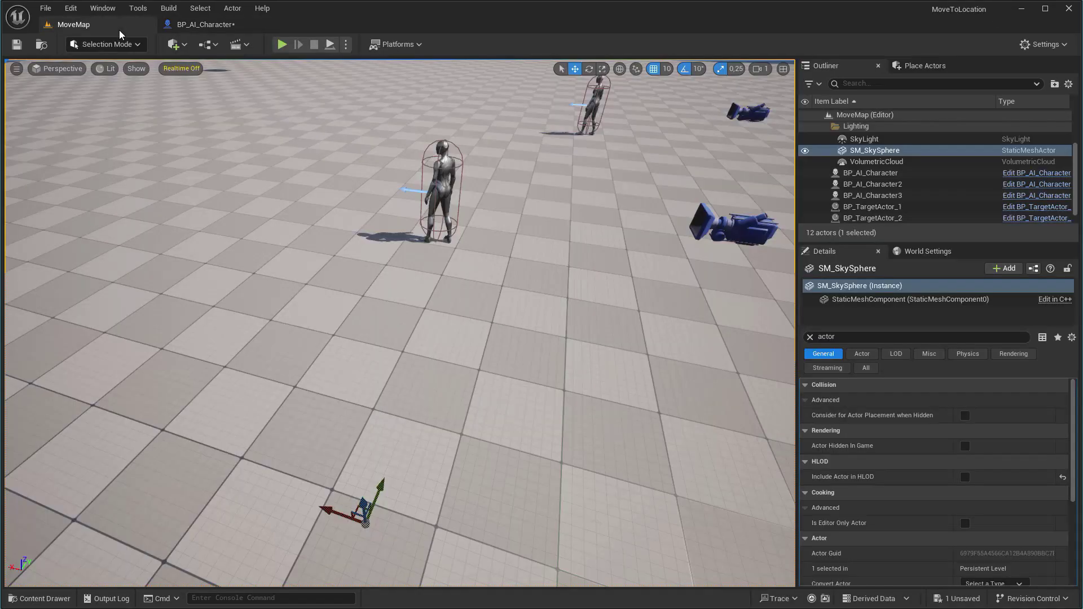
# Step: Play MoveMap in the editor to test the AI characters
pyautogui.click(283, 45)
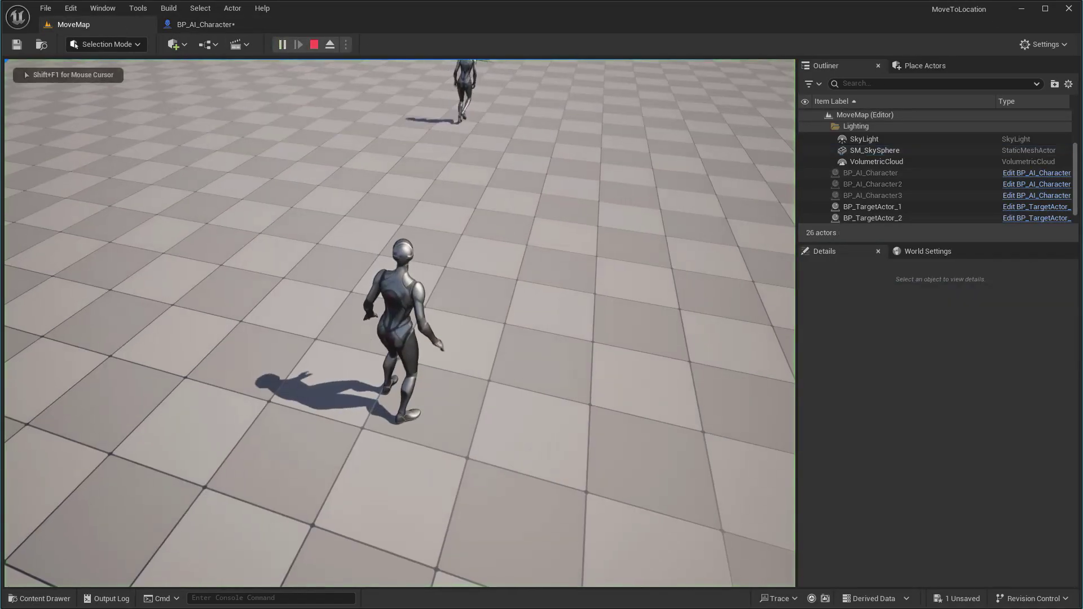